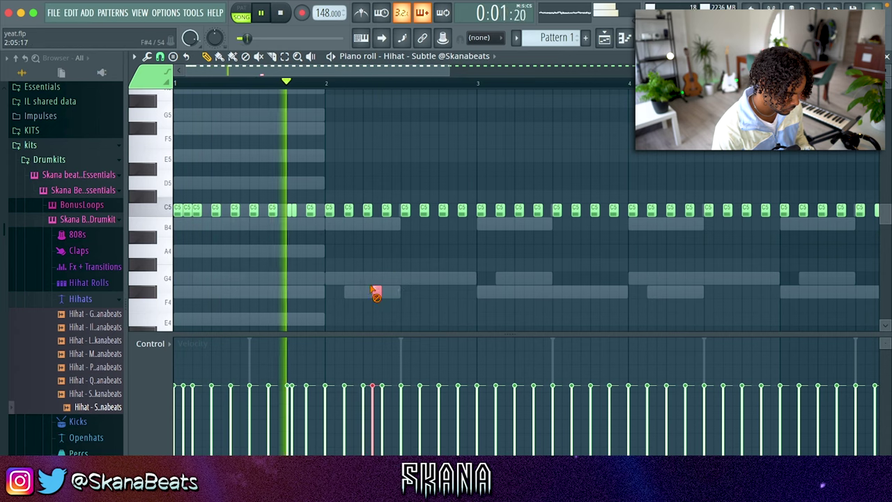
Chop the F#4 hi-hat note in bar 2 into a roll using the chopper's default pattern and play it back.
{"action": "left_click", "coordinate": [380, 275], "text": "super"}
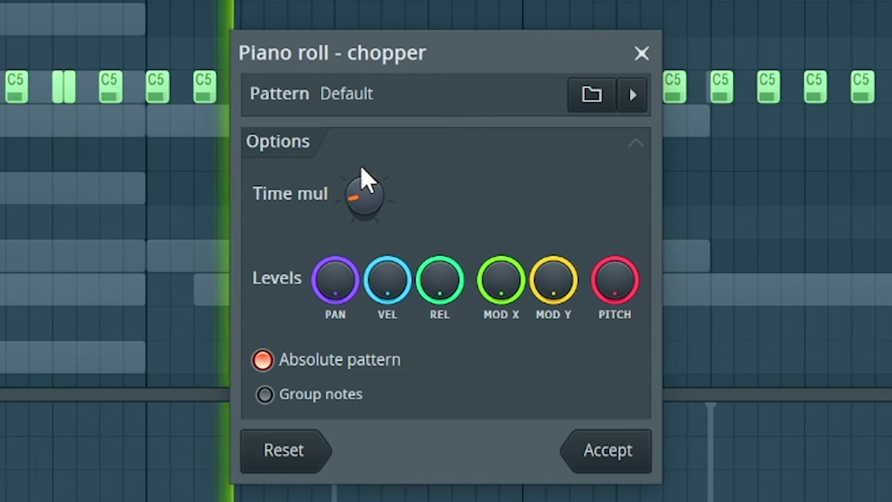
{"action": "left_click", "coordinate": [617, 448]}
{"action": "key", "text": "space"}
{"action": "left_click", "coordinate": [546, 228], "text": "super"}
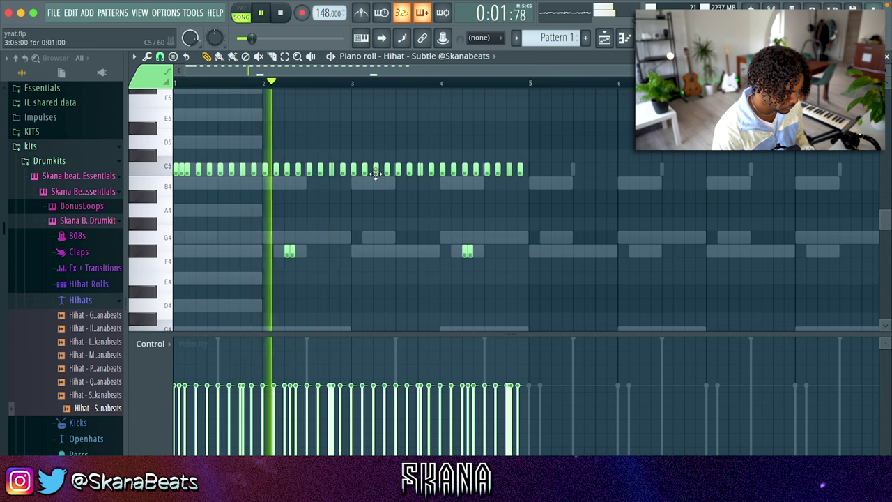
Chop the C5 hi-hat note early in bar 3 with the default chopper pattern, then select all hi-hat notes.
{"action": "left_click", "coordinate": [364, 169], "text": "super"}
{"action": "key", "text": "alt+u"}
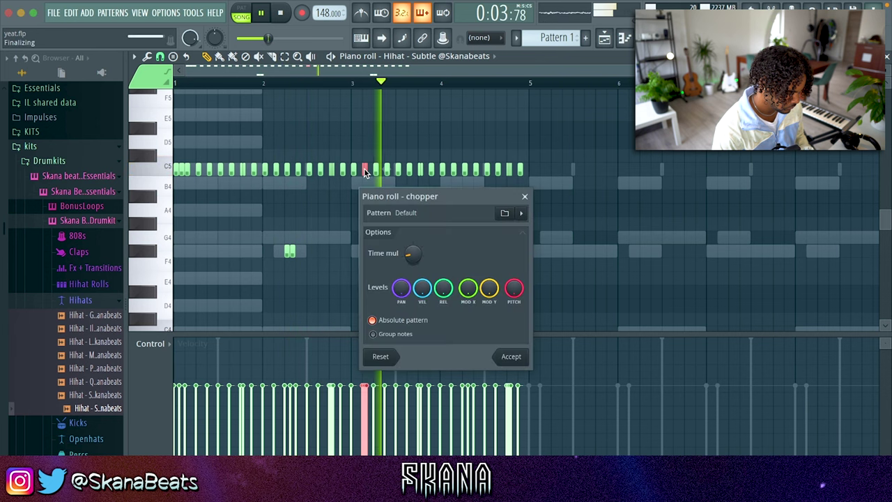
{"action": "left_click", "coordinate": [511, 356]}
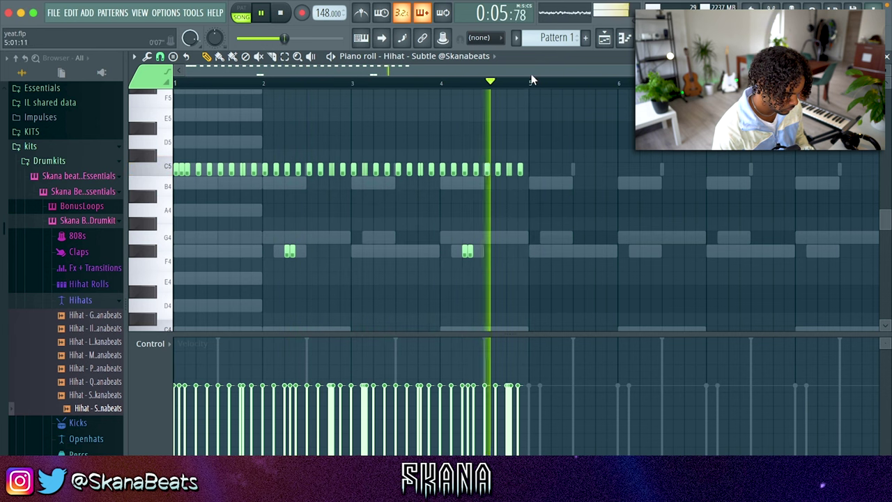
{"action": "key", "text": "ctrl+a"}
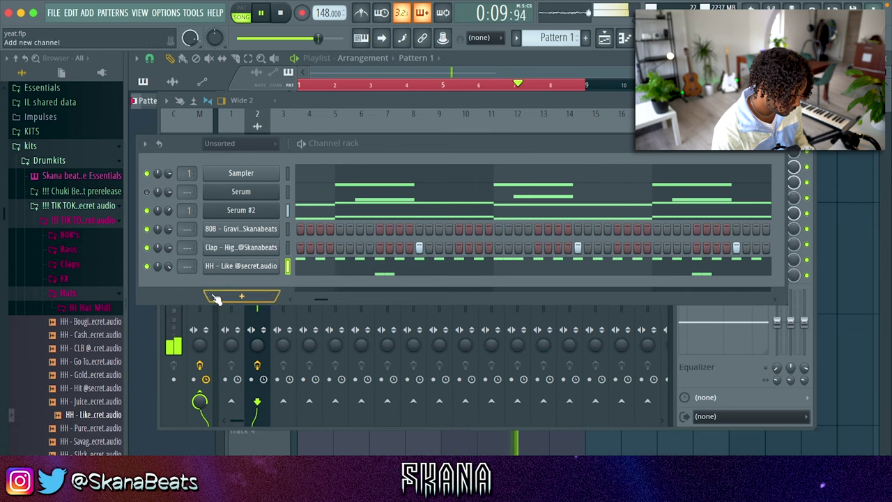
Lower the 808's F#5 note in bar 3 to B4 and duplicate the four-bar 808 pattern into bars 5 to 8.
{"action": "left_click", "coordinate": [230, 267]}
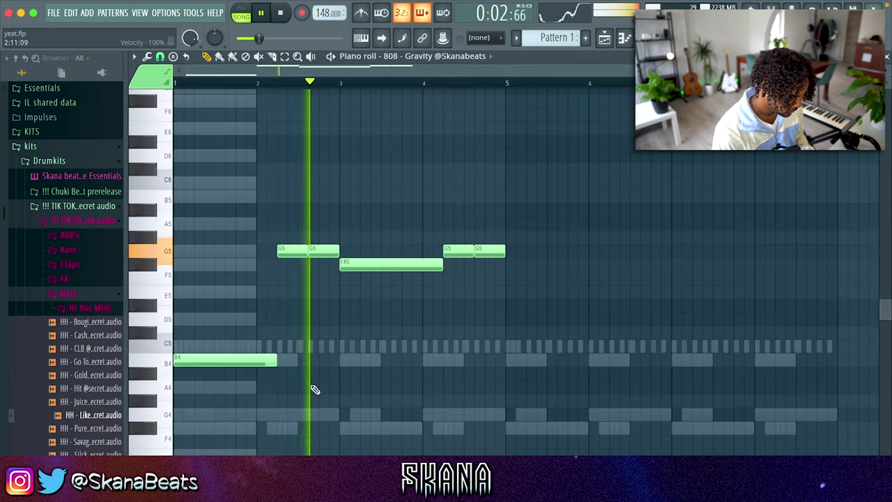
{"action": "left_click_drag", "start_coordinate": [353, 267], "coordinate": [349, 366]}
{"action": "key", "text": "super+b"}
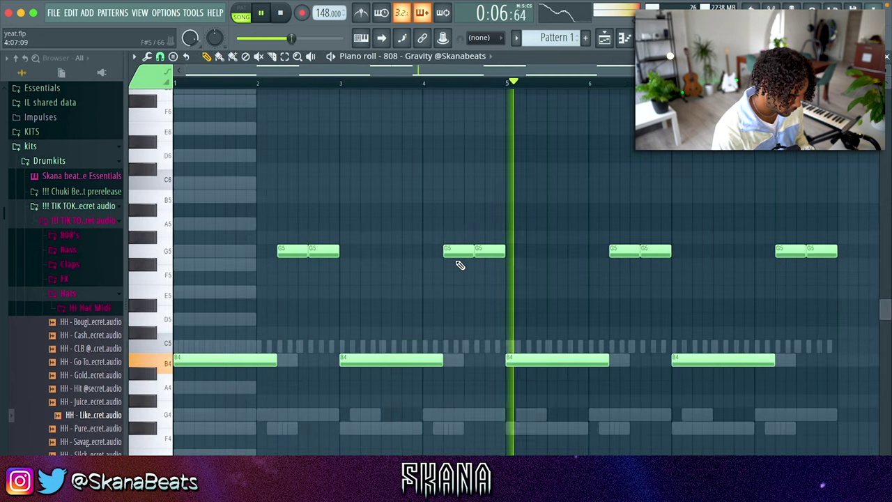
Open the 808 - Gravity channel's sampler settings from the channel rack and show its precomputed boost and filter effects.
{"action": "left_click", "coordinate": [645, 39]}
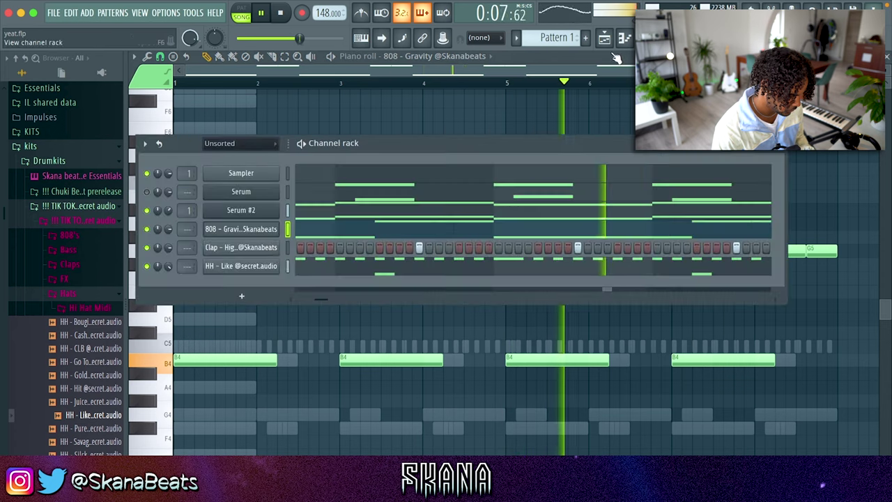
{"action": "left_click", "coordinate": [262, 230]}
{"action": "left_click", "coordinate": [324, 184]}
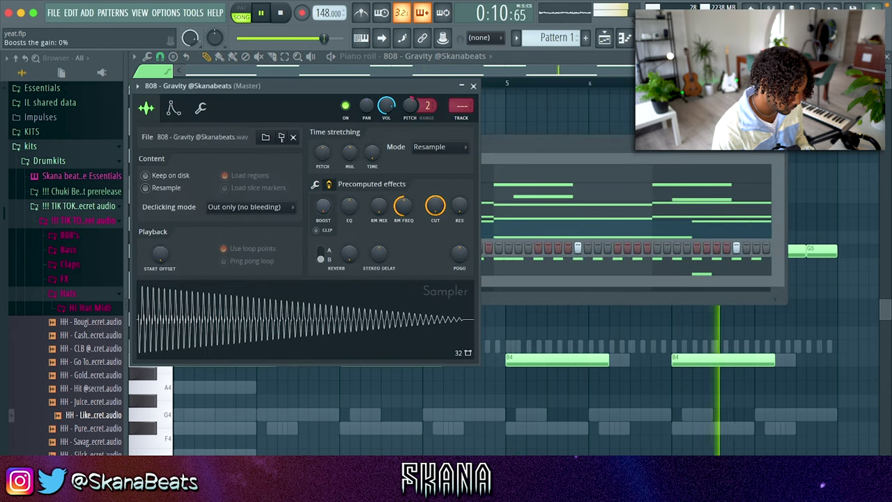
Add the Kick - G Shock sample to the channel rack above the clap and paste the 808 notes into it.
{"action": "left_click_drag", "start_coordinate": [94, 281], "coordinate": [278, 248]}
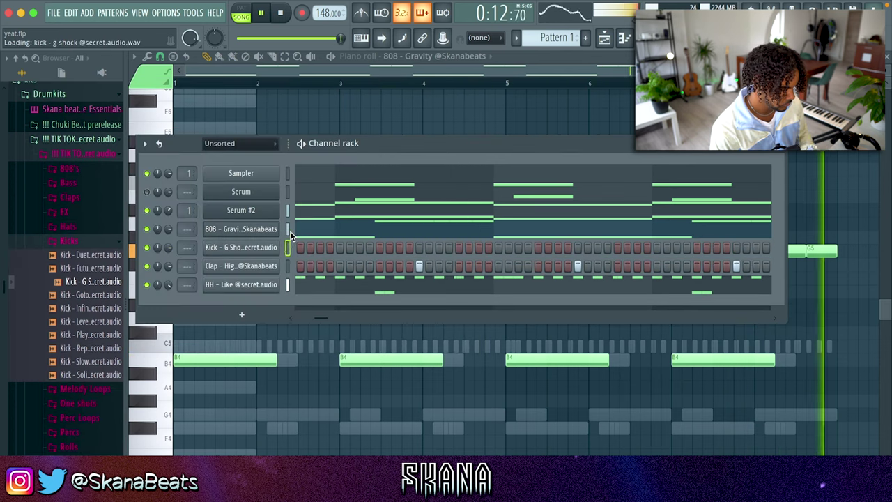
{"action": "left_click", "coordinate": [289, 245]}
{"action": "key", "text": "ctrl+v"}
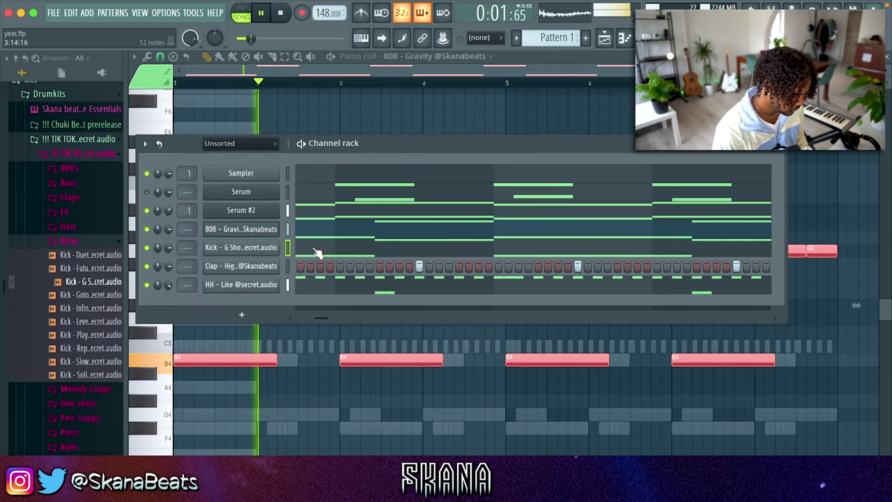
Limit the kick notes to C5 and reduce them to short hits, editing an extra kick hit early in bar 2.
{"action": "left_click", "coordinate": [317, 250]}
{"action": "key", "text": "alt+k"}
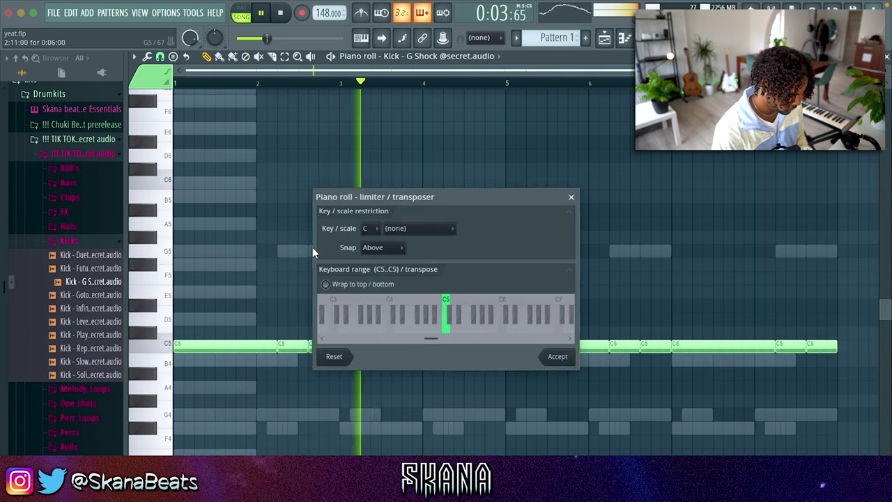
{"action": "key", "text": "Return"}
{"action": "key", "text": "shift+d"}
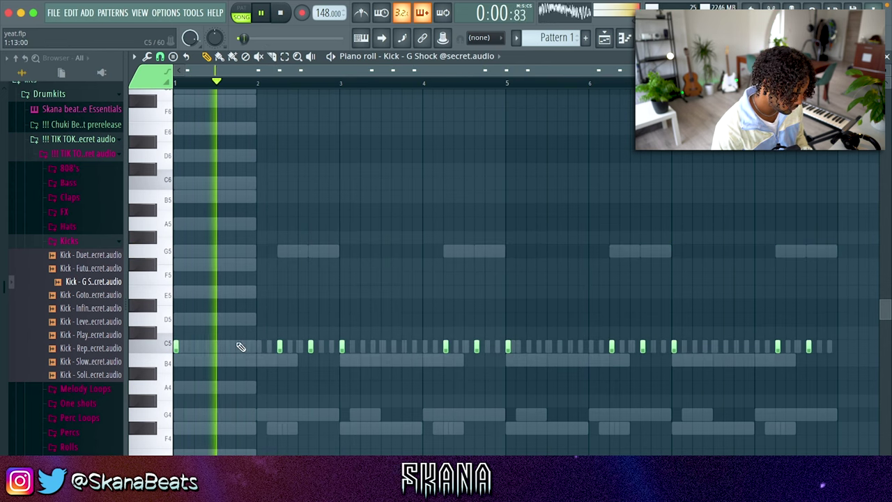
{"action": "left_click", "coordinate": [265, 344]}
{"action": "right_click", "coordinate": [266, 345]}
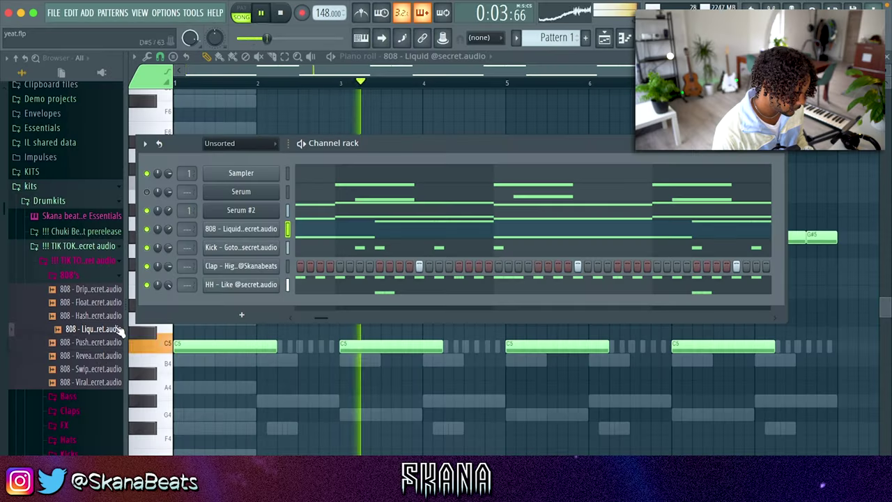
Load the 808 - Push sample into the 808 channel and show its precomputed boost and filter effects.
{"action": "key", "text": "space"}
{"action": "left_click", "coordinate": [98, 342]}
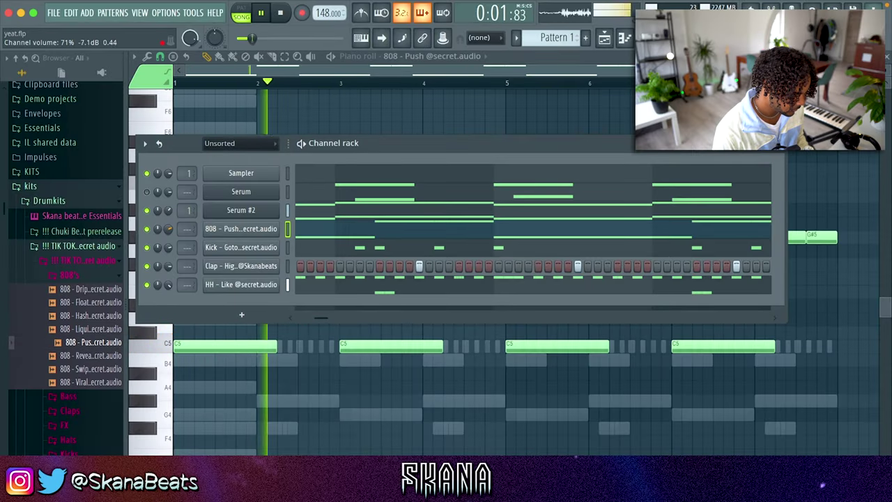
{"action": "left_click", "coordinate": [220, 230]}
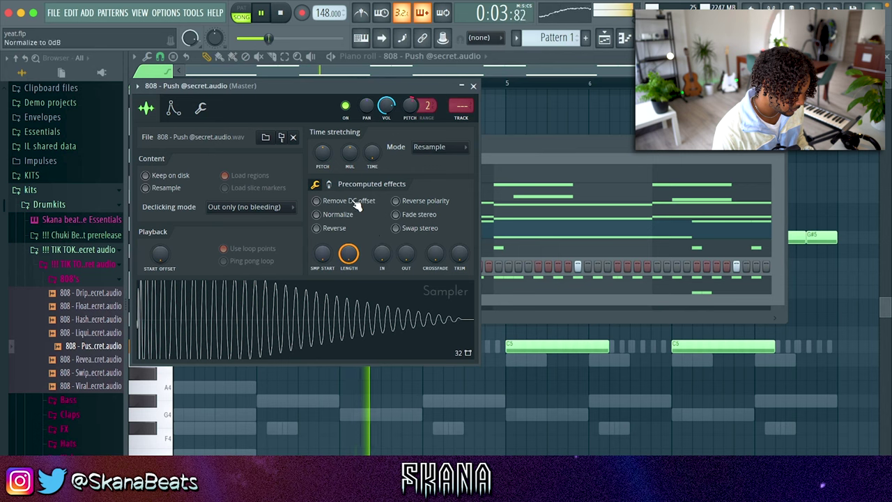
{"action": "left_click", "coordinate": [329, 184]}
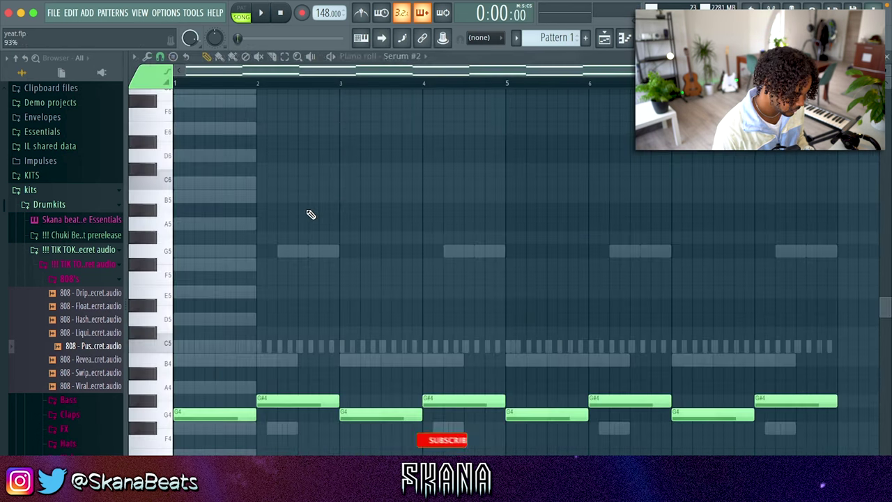
Transpose the Serum #2 melody notes down one semitone and start playback.
{"action": "key", "text": "shift+Down"}
{"action": "key", "text": "space"}
{"action": "scroll", "coordinate": [770, 173], "scroll_direction": "down", "scroll_amount": 3}
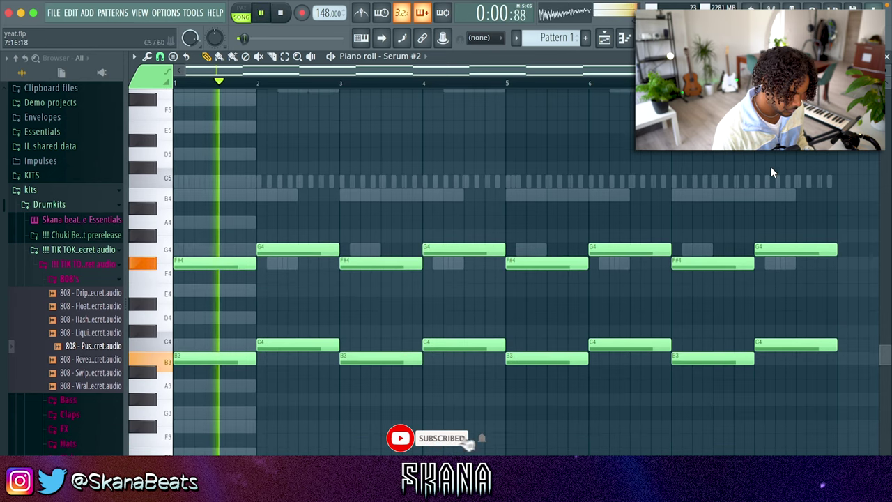
Open the Pattern 1 (consolidated) audio clip's settings from the playlist to check its time-stretching controls.
{"action": "left_click", "coordinate": [888, 58]}
{"action": "left_click", "coordinate": [778, 144]}
{"action": "double_click", "coordinate": [551, 148]}
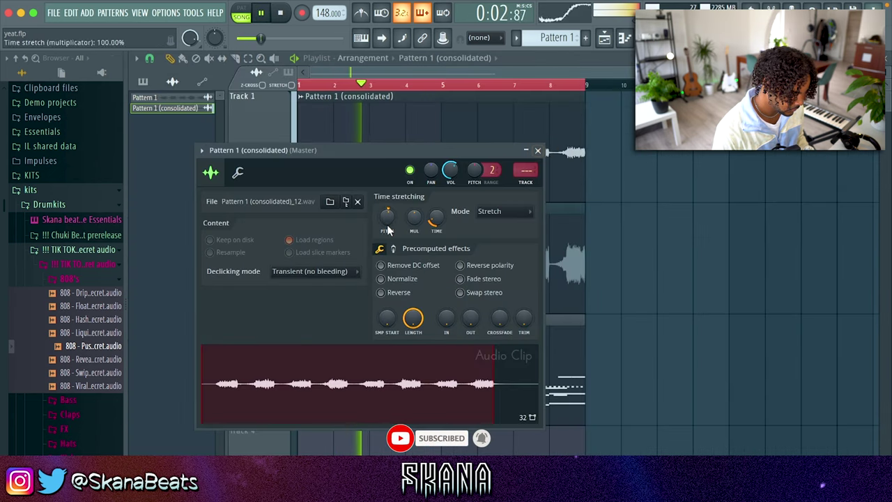
{"action": "key", "text": "Escape"}
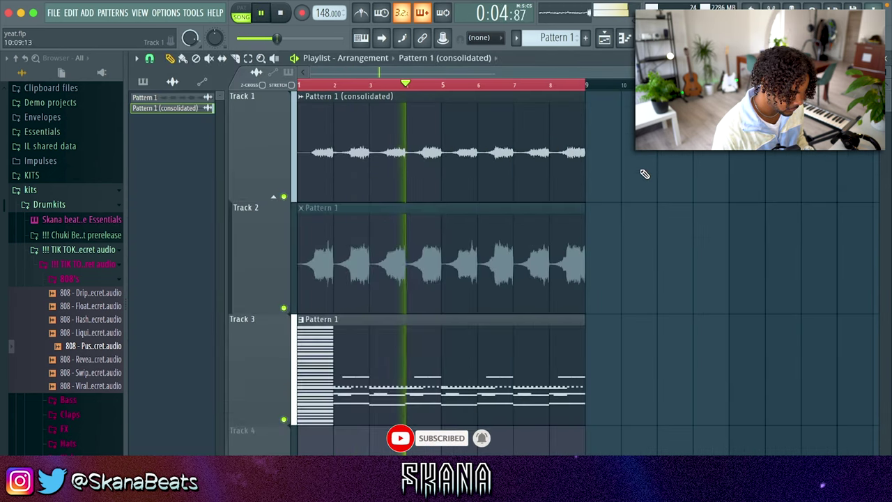
Add an E5 note at 2:11:00 in the Church Bell piano roll and turn it into a slide note.
{"action": "key", "text": "F6"}
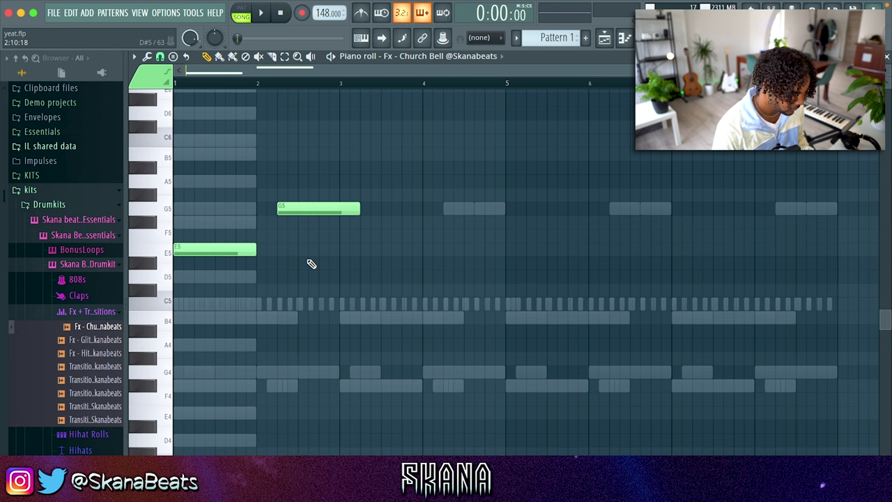
{"action": "double_click", "coordinate": [313, 251]}
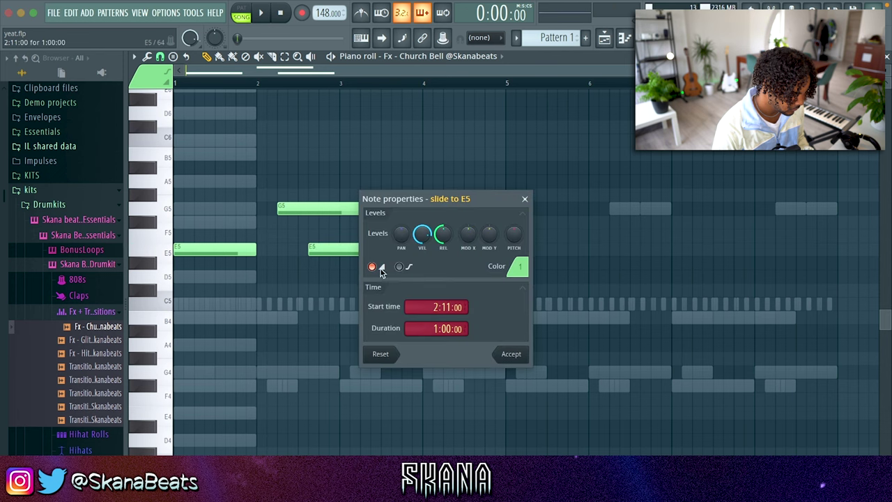
{"action": "left_click", "coordinate": [513, 357]}
{"action": "key", "text": "space"}
Shorten the church bell's E5 slide note to two steps and the G5 note above it to half a bar.
{"action": "left_click", "coordinate": [353, 253], "text": "super"}
{"action": "key", "text": "shift+d"}
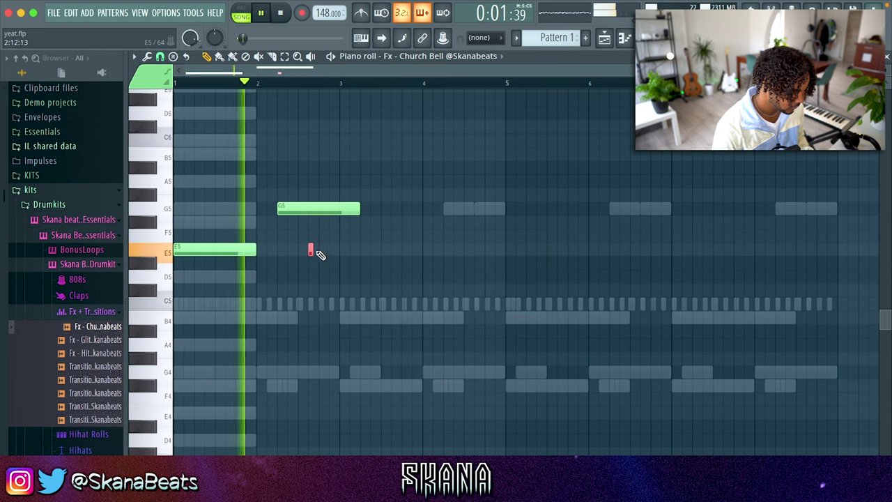
{"action": "key", "text": "space"}
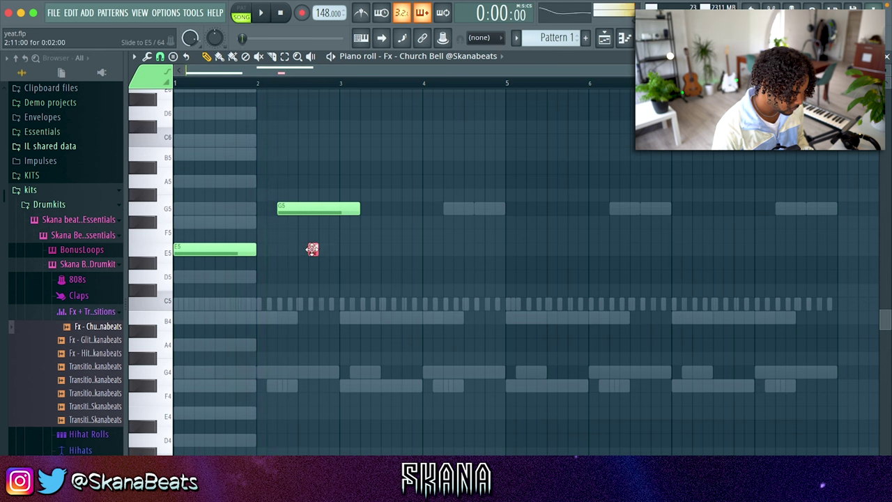
{"action": "key", "text": "space"}
{"action": "left_click_drag", "start_coordinate": [357, 211], "coordinate": [318, 211]}
Select the church bell's G5 note with its E5 slide note and move both to bar 4.
{"action": "left_click_drag", "start_coordinate": [368, 150], "coordinate": [278, 249]}
{"action": "key", "text": "space"}
{"action": "key", "text": "space"}
{"action": "left_click_drag", "start_coordinate": [336, 175], "coordinate": [385, 258]}
{"action": "left_click_drag", "start_coordinate": [360, 221], "coordinate": [460, 211]}
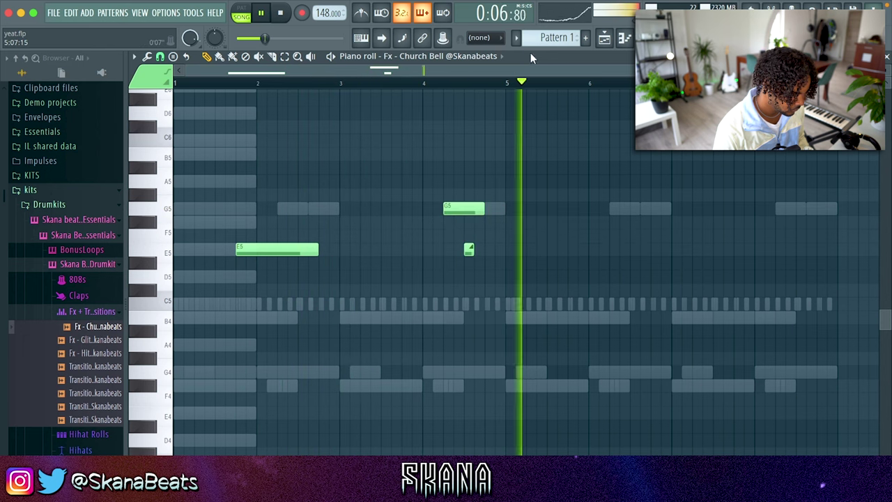
Select bars 1 to 4 of the church bell part, duplicate the notes into bars 5 to 8, and clear the selection.
{"action": "left_click_drag", "start_coordinate": [503, 83], "coordinate": [244, 145]}
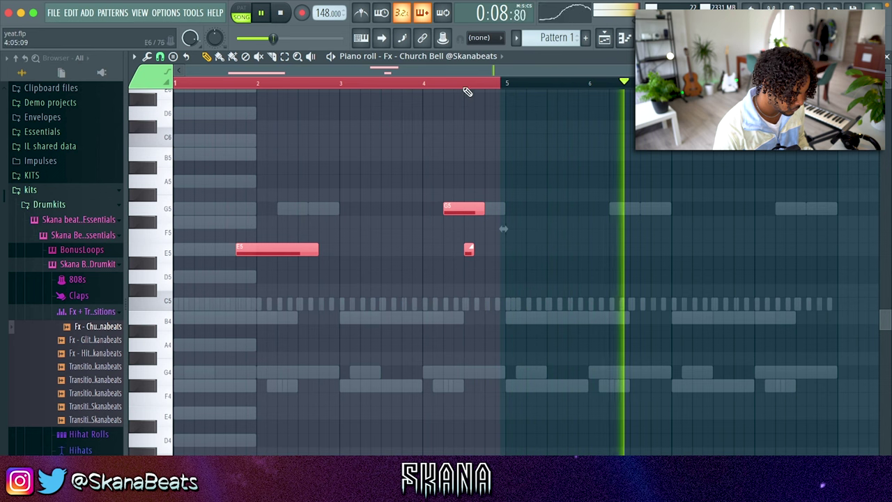
{"action": "left_click", "coordinate": [506, 85]}
{"action": "left_click_drag", "start_coordinate": [507, 84], "coordinate": [176, 90]}
{"action": "key", "text": "ctrl+b"}
{"action": "key", "text": "ctrl+d"}
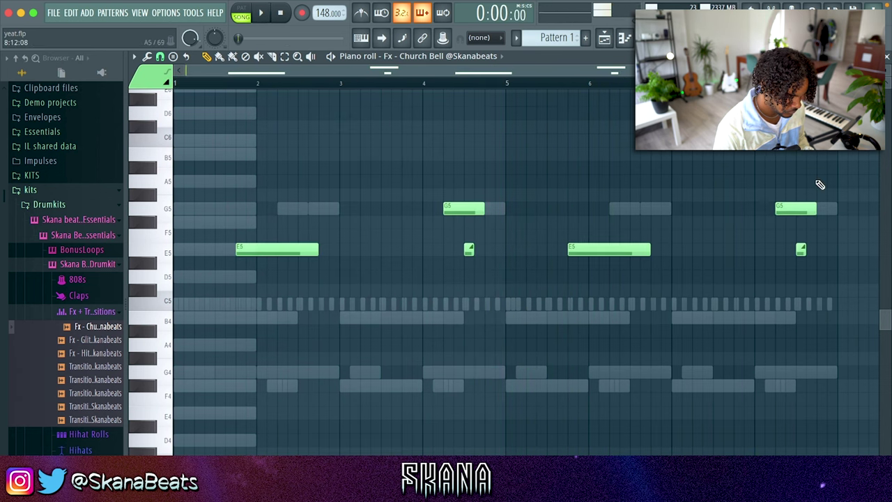
Add an A5 slide note with a G5 note beneath it at the end of bar 8 and save the project.
{"action": "left_click", "coordinate": [820, 183]}
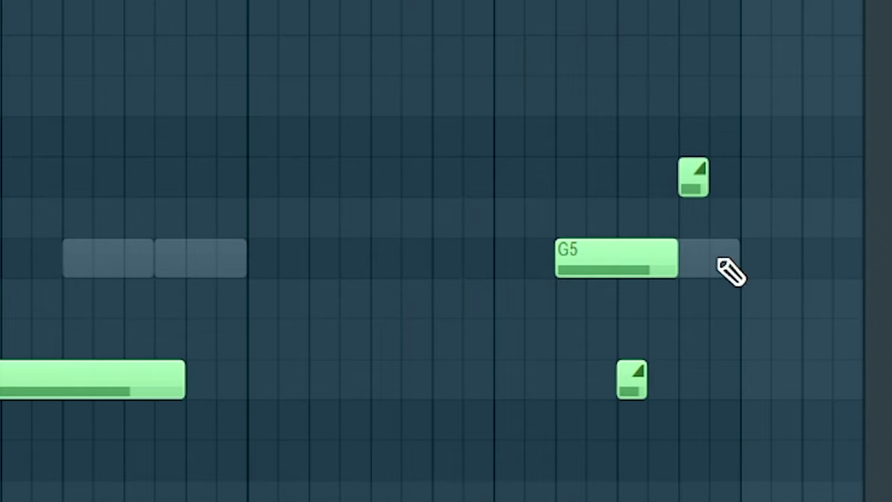
{"action": "left_click_drag", "start_coordinate": [726, 259], "coordinate": [677, 258]}
{"action": "left_click", "coordinate": [725, 259], "text": "ctrl"}
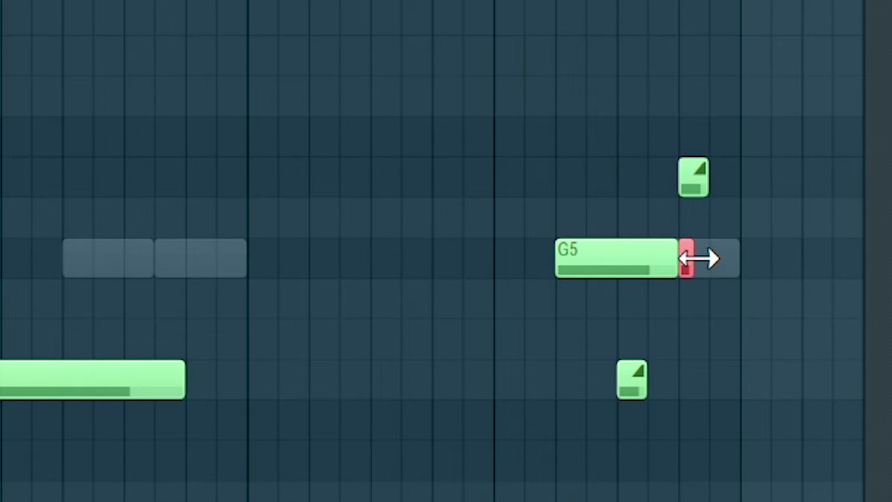
{"action": "left_click_drag", "start_coordinate": [732, 258], "coordinate": [740, 259]}
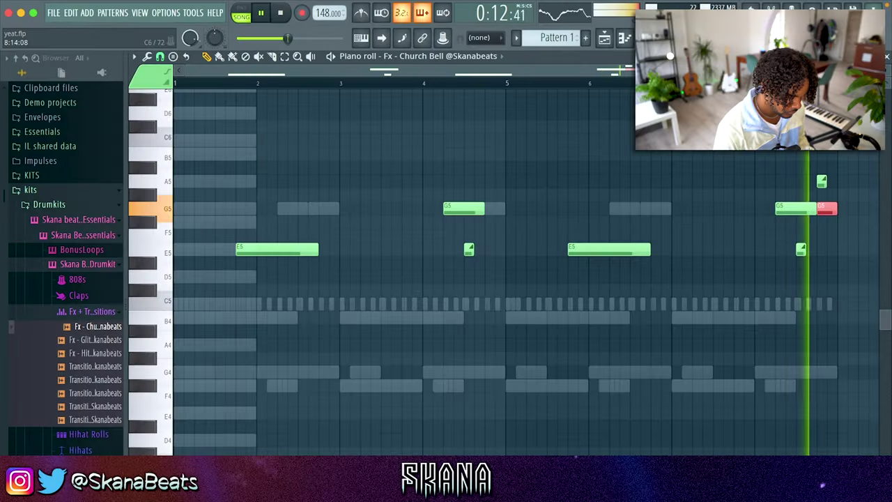
{"action": "key", "text": "ctrl+s"}
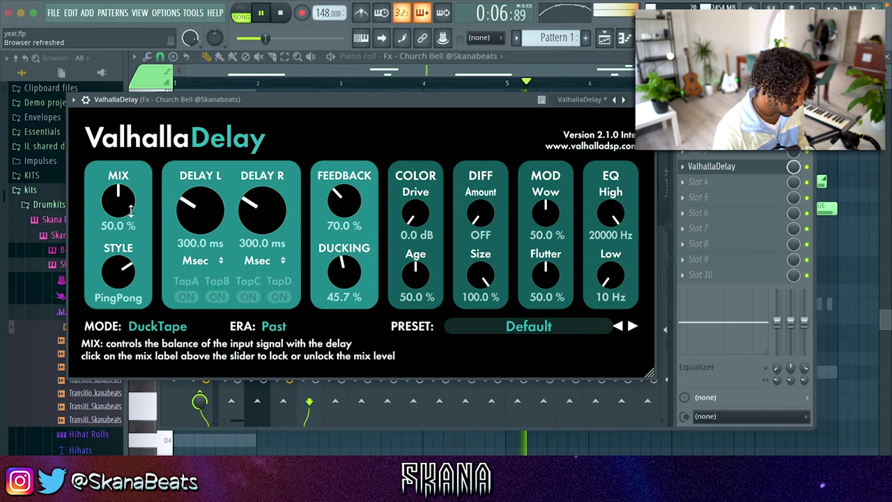
Lower the church bell's ValhallaDelay mix to 32.5% and close the plugin.
{"action": "left_click_drag", "start_coordinate": [119, 204], "coordinate": [119, 222]}
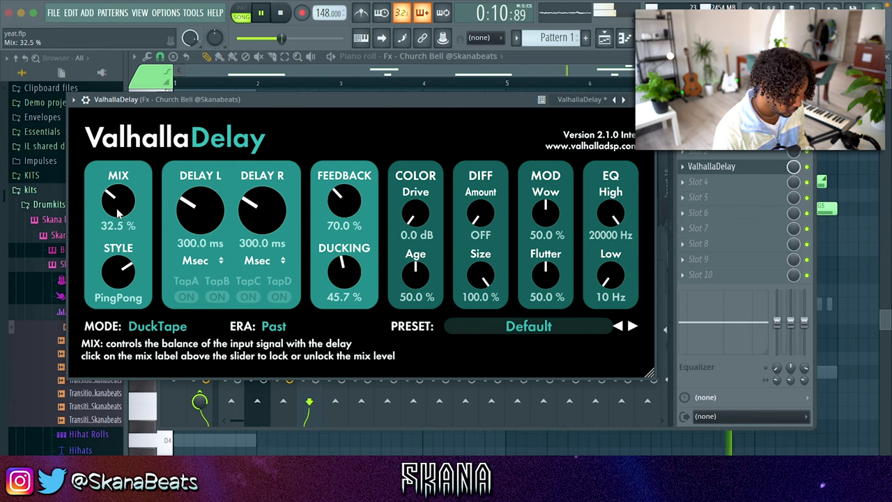
{"action": "left_click", "coordinate": [647, 100]}
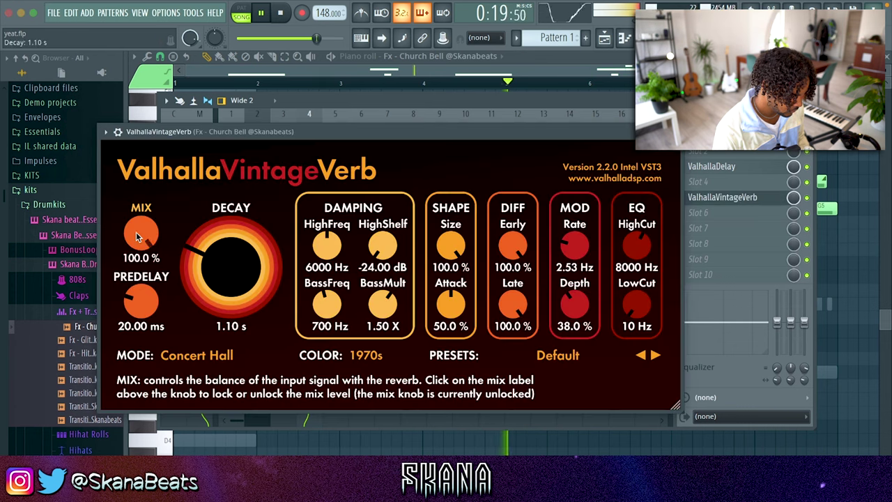
Set the church bell's ValhallaVintageVerb mix to 18.3% and its low cut to 700 Hz.
{"action": "left_click_drag", "start_coordinate": [142, 239], "coordinate": [147, 355]}
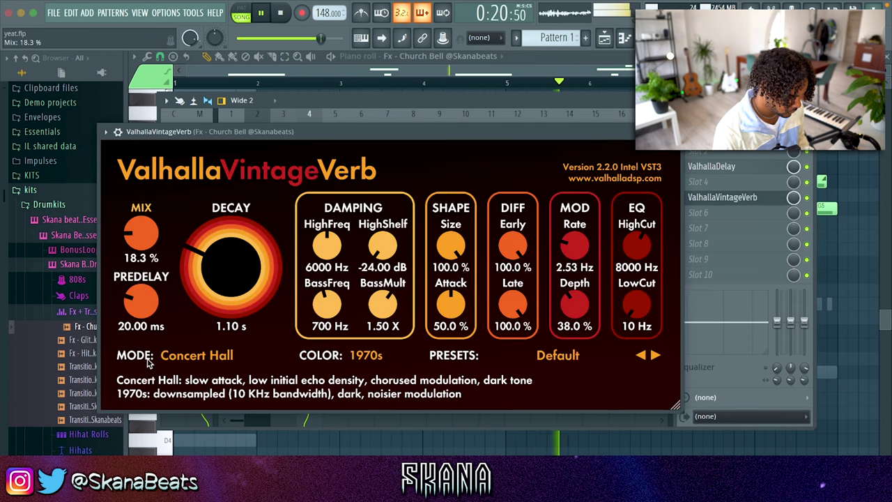
{"action": "left_click_drag", "start_coordinate": [636, 303], "coordinate": [634, 239]}
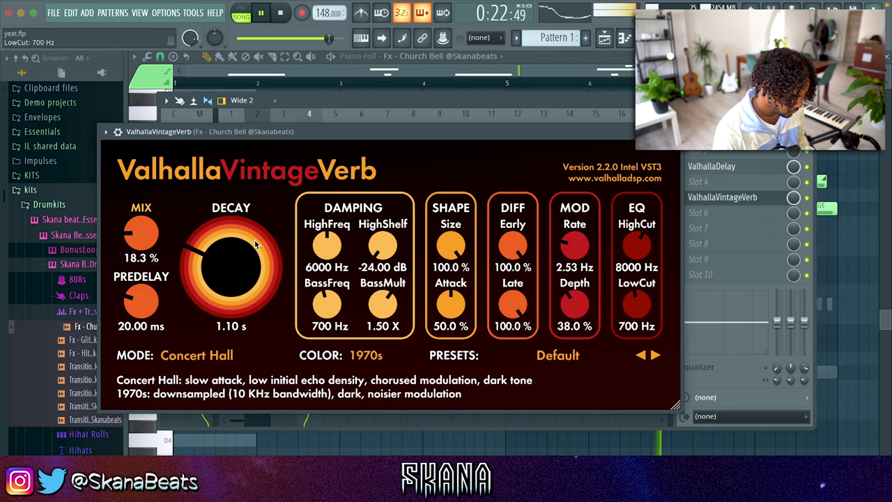
Fine-tune the church bell's ValhallaVintageVerb mix and close the reverb and mixer windows.
{"action": "left_click_drag", "start_coordinate": [141, 235], "coordinate": [140, 234]}
{"action": "left_click", "coordinate": [673, 131]}
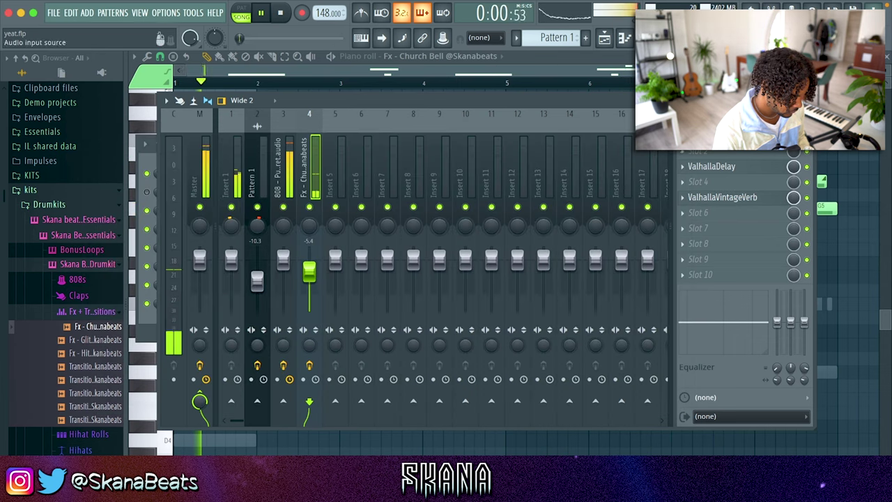
{"action": "left_click", "coordinate": [663, 100]}
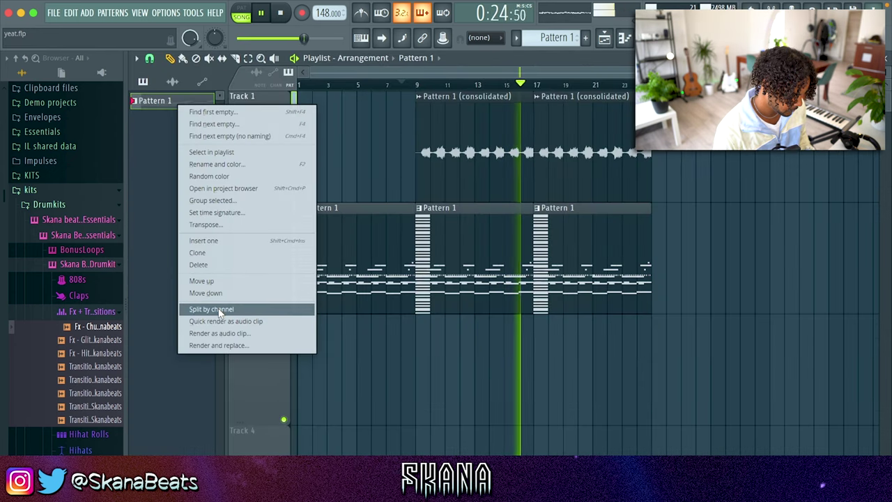
Replace Track 2's combined clips with Pattern 1 split by channel, placing the separate patterns at bar 1 from Track 3 downward.
{"action": "left_click", "coordinate": [213, 308]}
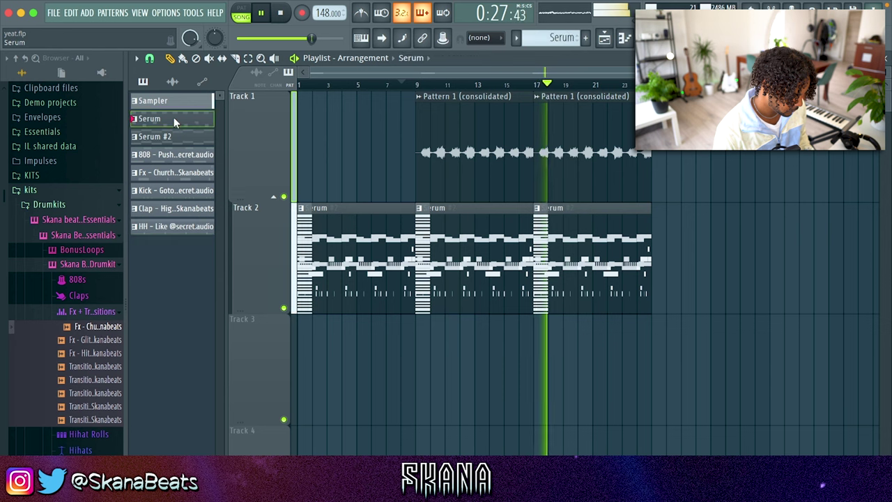
{"action": "left_click_drag", "start_coordinate": [174, 121], "coordinate": [302, 356]}
{"action": "double_click", "coordinate": [252, 260]}
{"action": "key", "text": "Delete"}
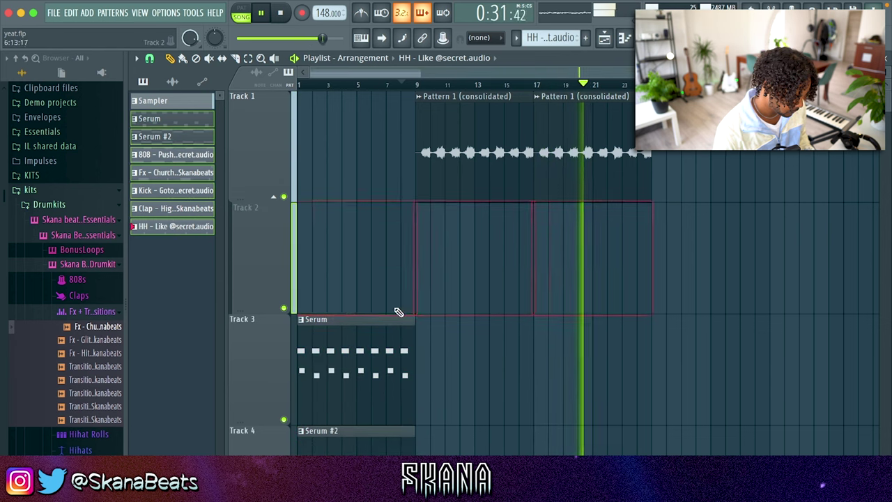
Select the split pattern clips, duplicate them four times in a row to fill bars 1 to 40, and stop playback.
{"action": "left_click_drag", "start_coordinate": [397, 310], "coordinate": [303, 481], "text": "ctrl"}
{"action": "right_click", "coordinate": [420, 335], "text": "ctrl"}
{"action": "left_click_drag", "start_coordinate": [444, 181], "coordinate": [299, 493], "text": "ctrl"}
{"action": "key", "text": "ctrl+b"}
{"action": "key", "text": "ctrl+b"}
{"action": "key", "text": "ctrl+b"}
{"action": "key", "text": "ctrl+b"}
{"action": "left_click", "coordinate": [464, 287], "text": "ctrl"}
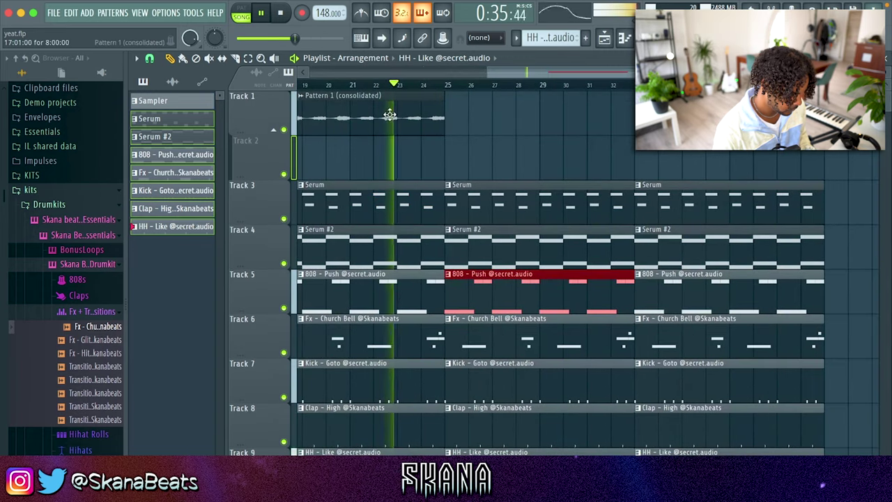
{"action": "key", "text": "shift+4"}
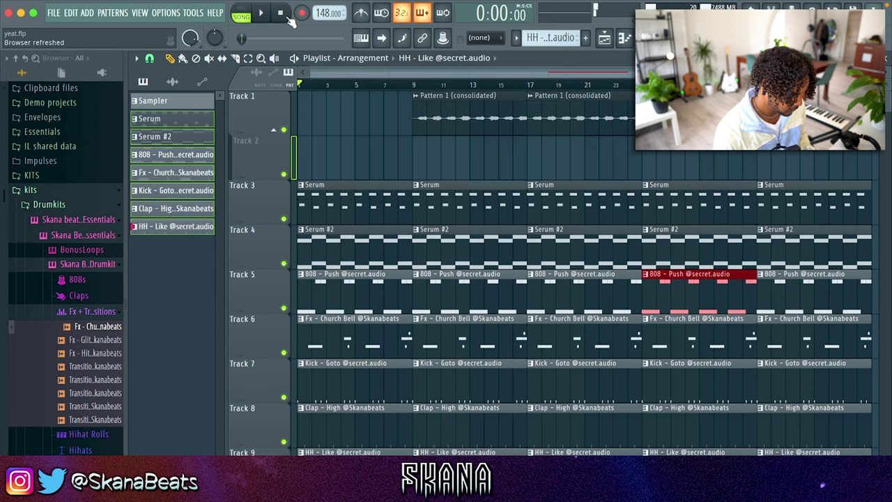
Delete all Serum clips from Track 3 and move the clips from Track 4 downward up by two tracks.
{"action": "right_click", "coordinate": [361, 199]}
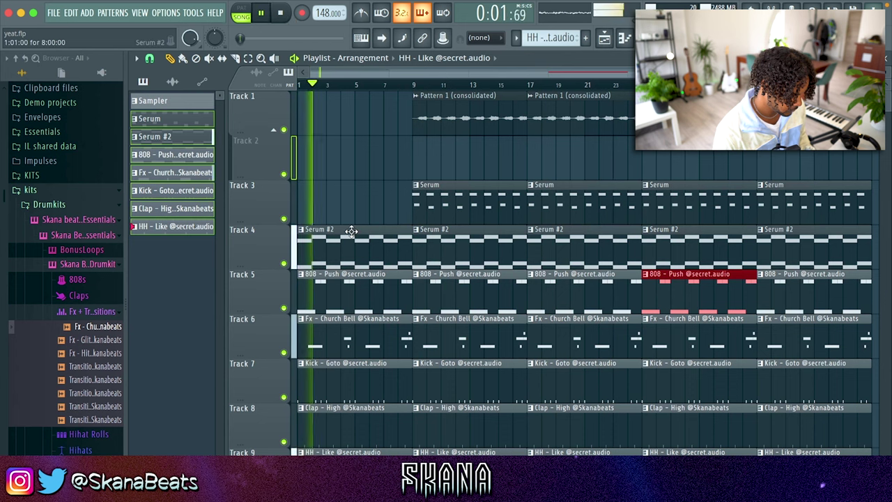
{"action": "double_click", "coordinate": [266, 204]}
{"action": "key", "text": "Delete"}
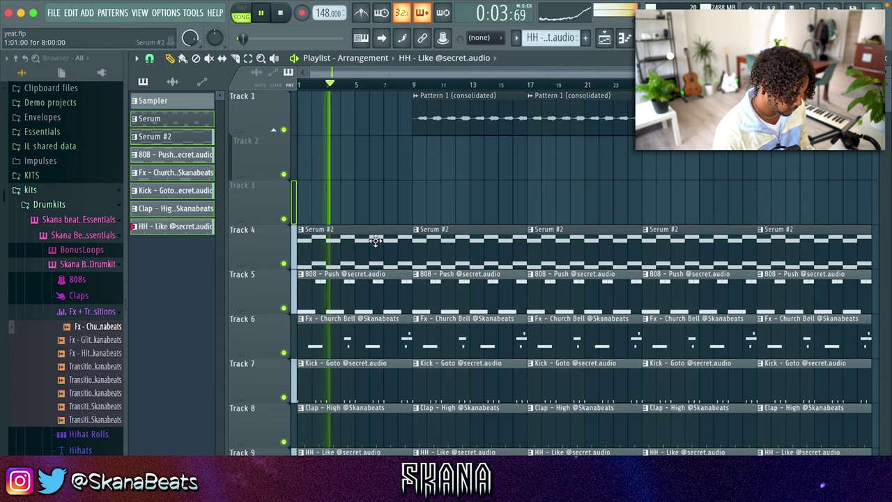
{"action": "left_click_drag", "start_coordinate": [292, 252], "coordinate": [292, 449]}
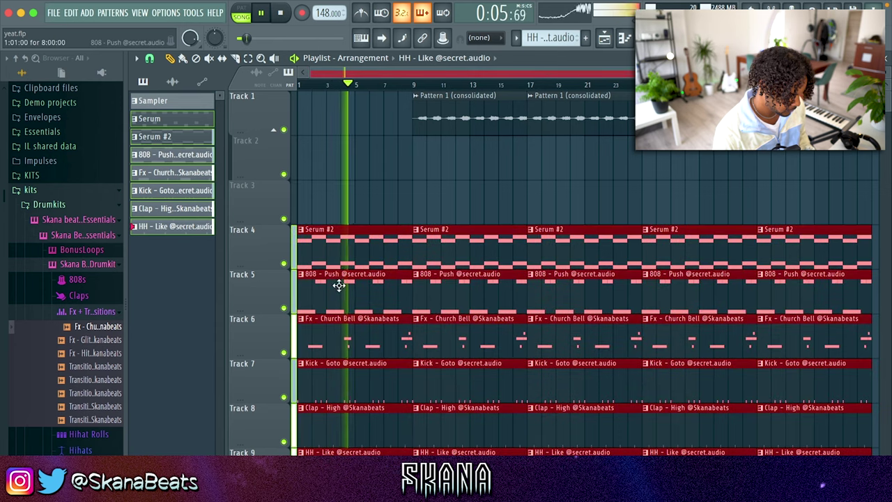
{"action": "left_click_drag", "start_coordinate": [342, 230], "coordinate": [339, 142]}
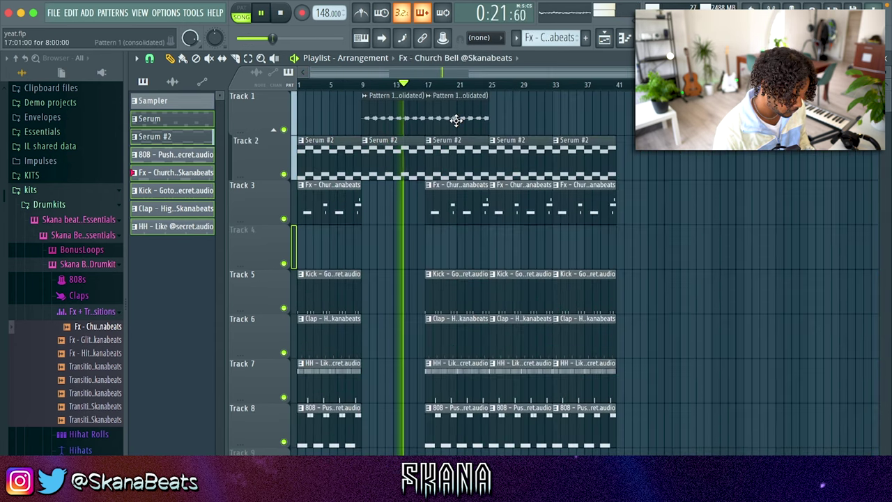
Delete the consolidated Pattern 1 audio clip and the church bell clip that start at bar 17.
{"action": "right_click", "coordinate": [458, 124]}
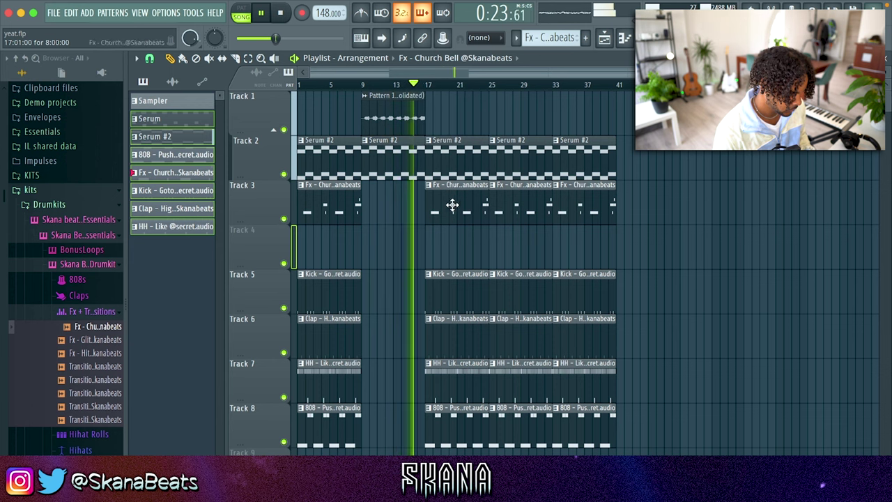
{"action": "scroll", "coordinate": [459, 261], "scroll_direction": "up", "scroll_amount": 2}
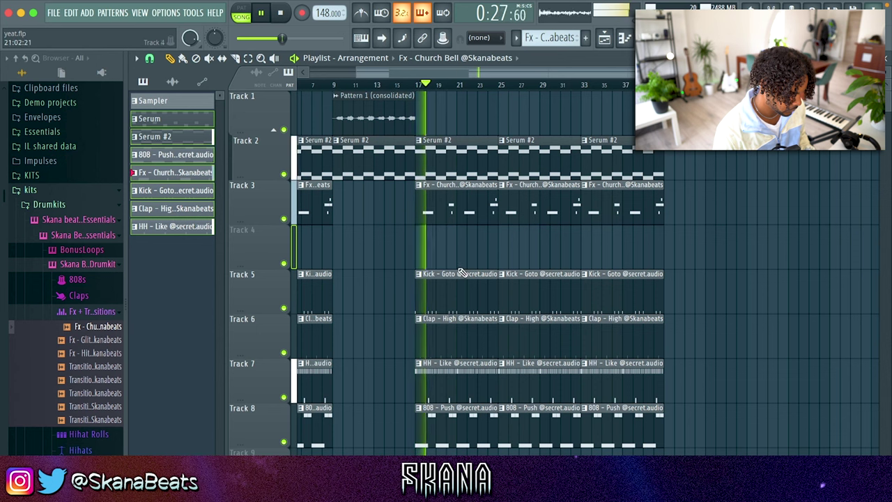
{"action": "left_click", "coordinate": [464, 185]}
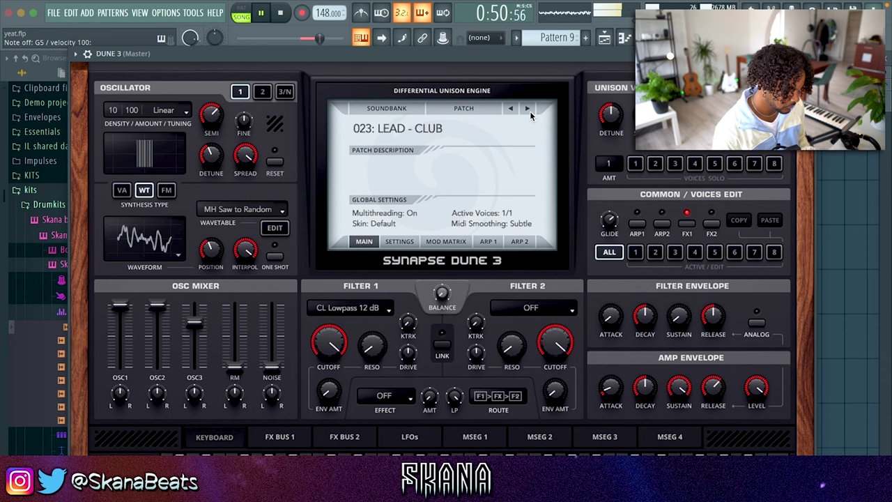
Switch DUNE 3 to the LEAD - FALCON patch and write a lead phrase of B5, G5 and F#5 notes in bars 1 and 2.
{"action": "left_click", "coordinate": [528, 110]}
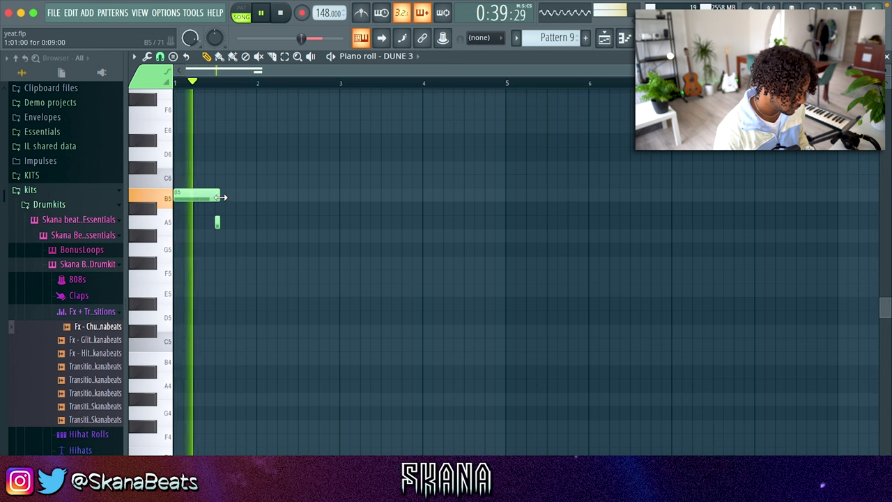
{"action": "mouse_move", "coordinate": [219, 199]}
{"action": "left_mouse_down"}
{"action": "mouse_move", "coordinate": [238, 200]}
{"action": "mouse_move", "coordinate": [233, 207]}
{"action": "left_mouse_up"}
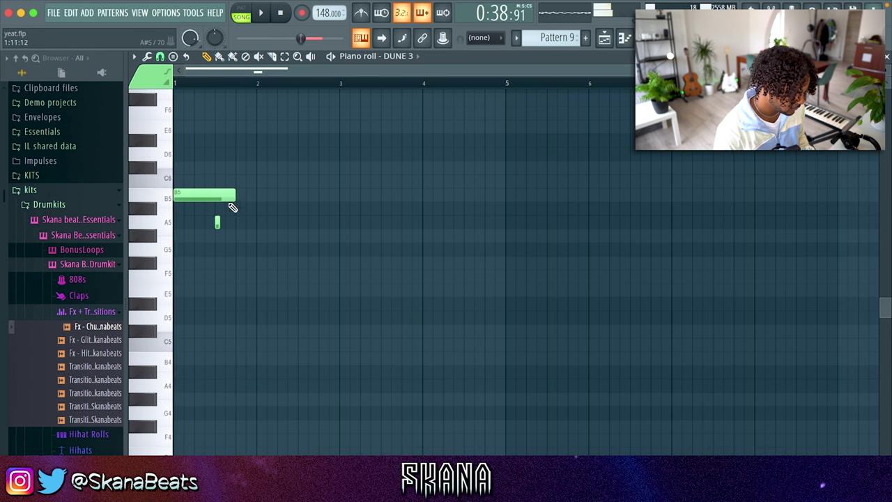
{"action": "left_click", "coordinate": [227, 249]}
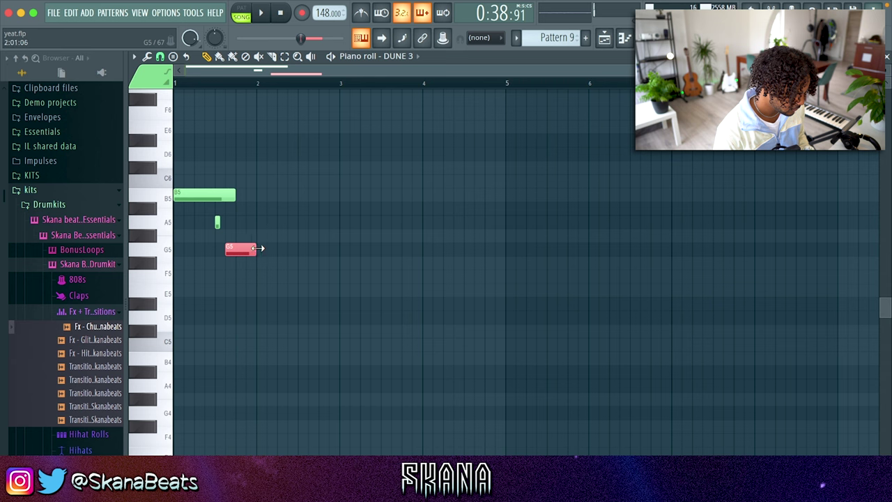
{"action": "left_click_drag", "start_coordinate": [286, 262], "coordinate": [339, 260]}
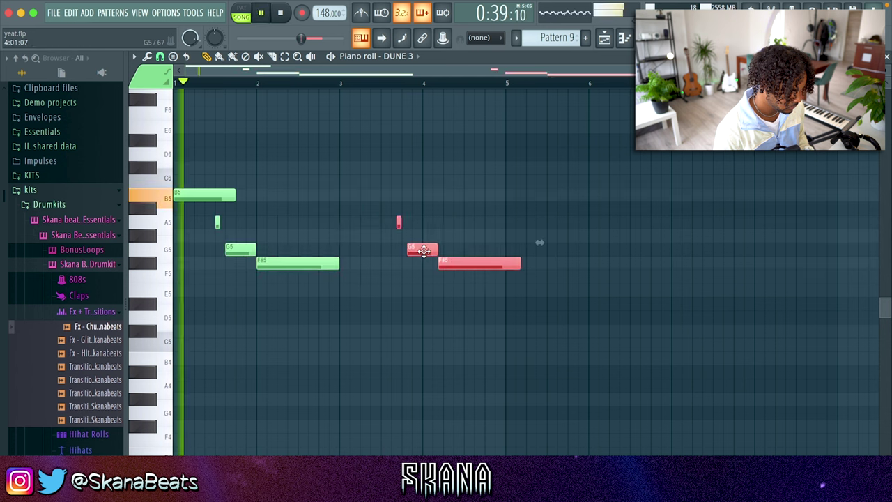
Shift the copied lead phrase back so its F#5 starts at bar 4, and lower its short A5 note to E5.
{"action": "left_click_drag", "start_coordinate": [423, 250], "coordinate": [408, 250]}
{"action": "left_click", "coordinate": [424, 238]}
{"action": "left_click_drag", "start_coordinate": [382, 222], "coordinate": [383, 307]}
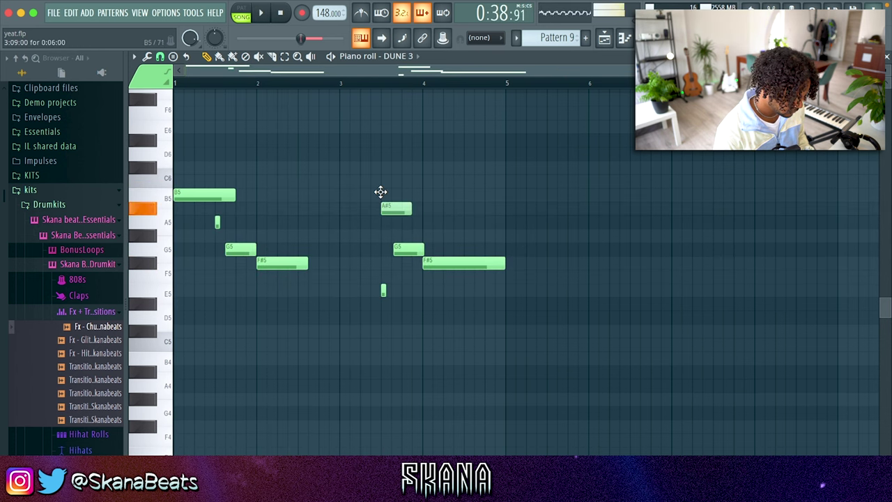
Shorten the B5 in bar 3, lower the two ending notes to F#5 and E5, and duplicate the four-bar phrase.
{"action": "left_click", "coordinate": [366, 85]}
{"action": "key", "text": "space"}
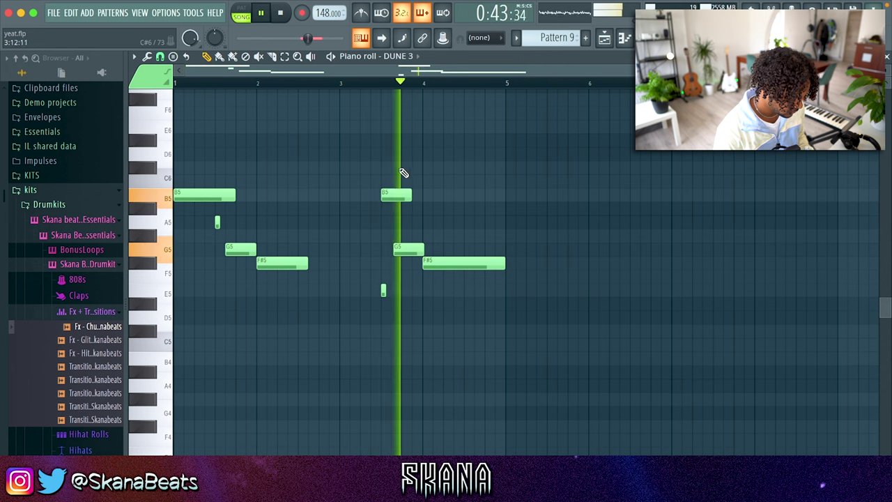
{"action": "left_click", "coordinate": [392, 190]}
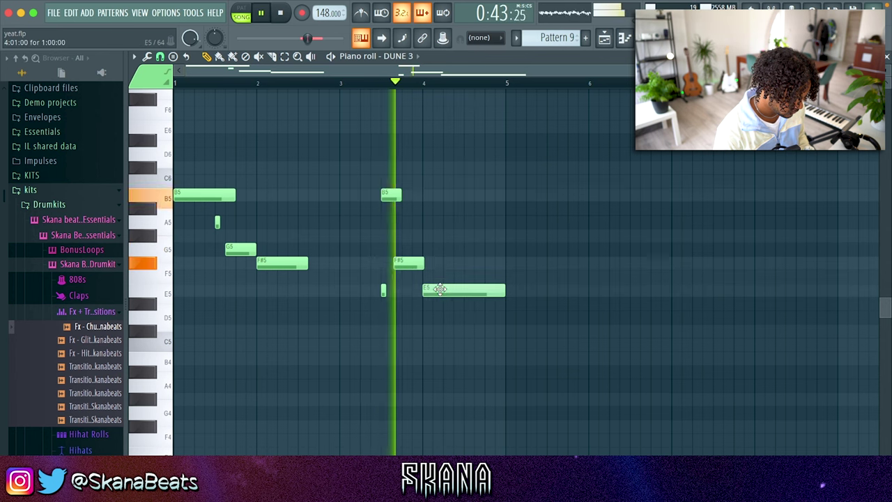
{"action": "key", "text": "ctrl+b"}
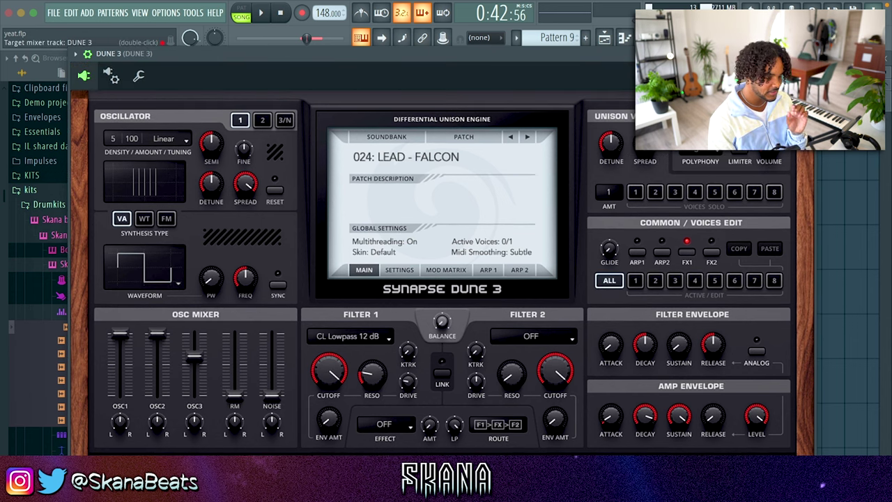
Add ValhallaVintageVerb to the DUNE 3 mixer track, reduce its mix, raise its low cut, and close it.
{"action": "left_click", "coordinate": [806, 54]}
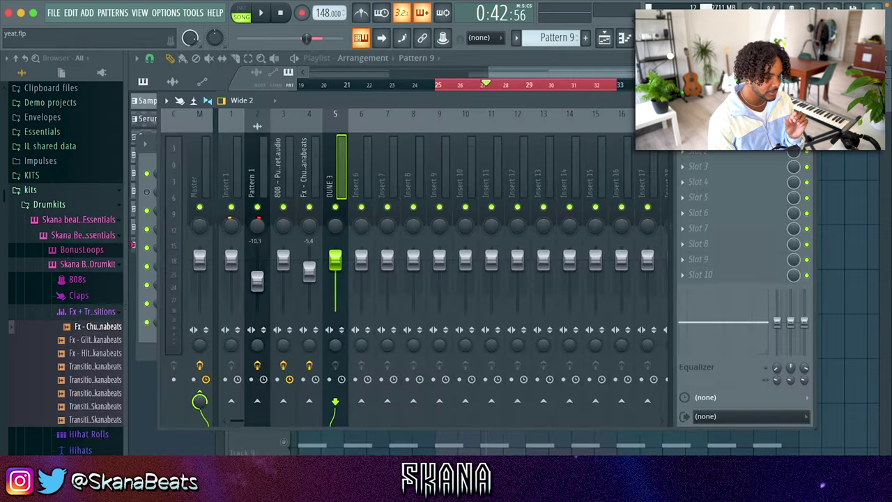
{"action": "left_click", "coordinate": [696, 152]}
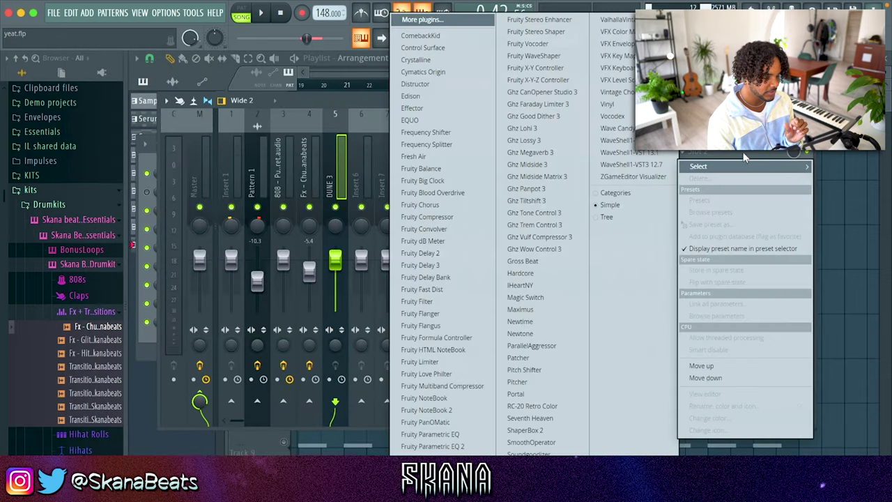
{"action": "left_click", "coordinate": [620, 21]}
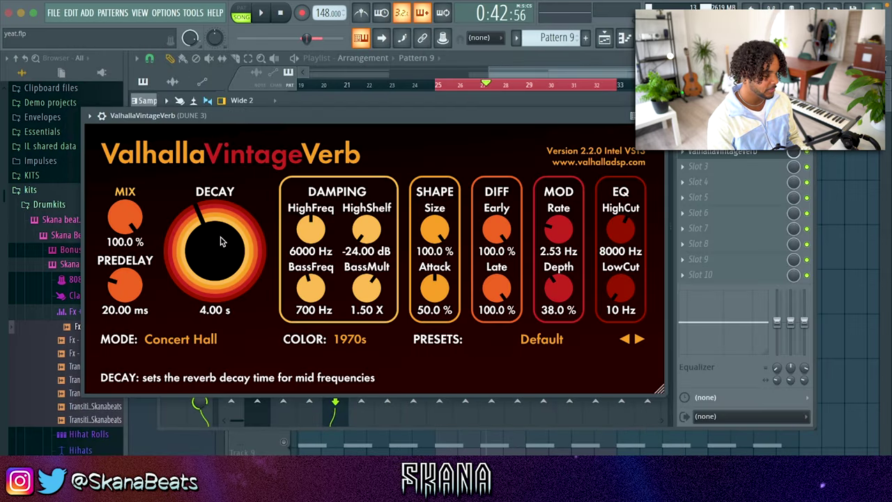
{"action": "left_click_drag", "start_coordinate": [125, 218], "coordinate": [126, 253]}
{"action": "left_click_drag", "start_coordinate": [620, 287], "coordinate": [624, 259]}
{"action": "left_click", "coordinate": [659, 115]}
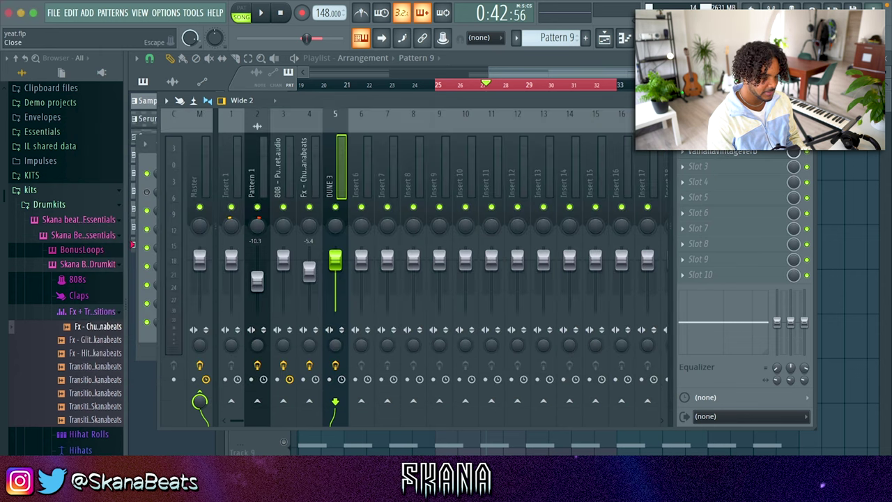
{"action": "left_click", "coordinate": [715, 168]}
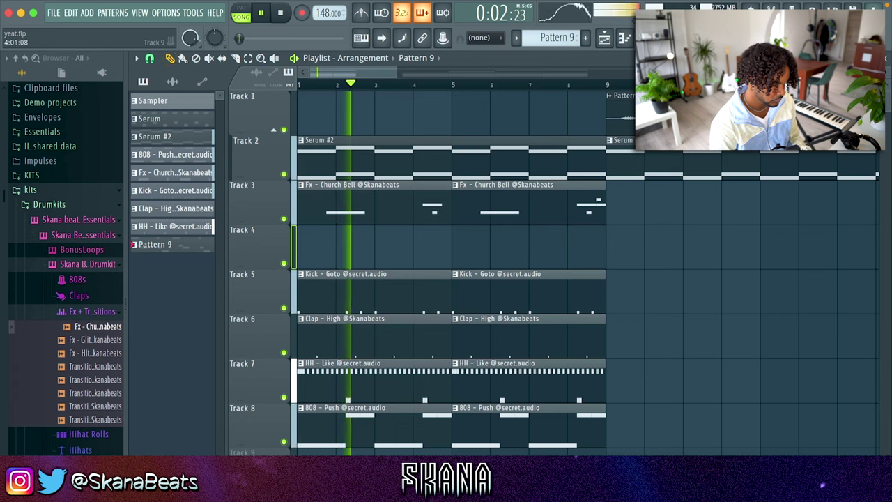
Select the church bell, kick, clap, hi-hat and 808 clips starting at bar 1 and shorten them to end at bar 3.
{"action": "key", "text": "space"}
{"action": "key", "text": "space"}
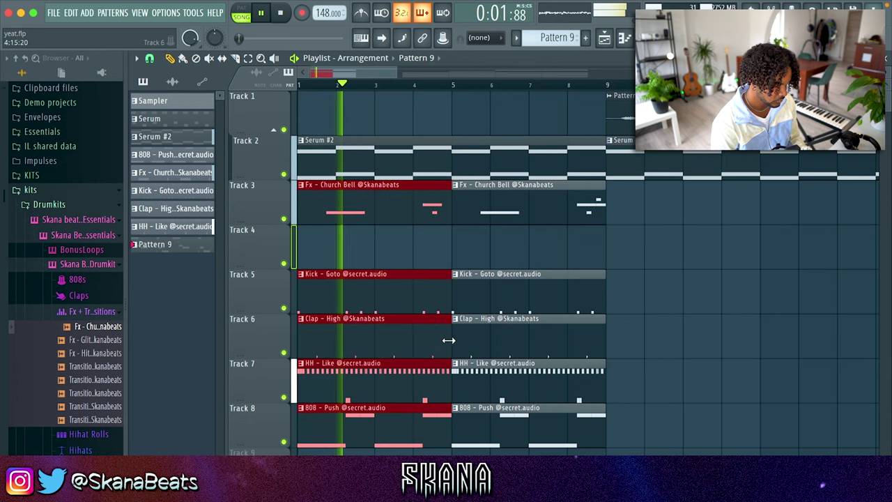
{"action": "left_click_drag", "start_coordinate": [448, 340], "coordinate": [374, 339]}
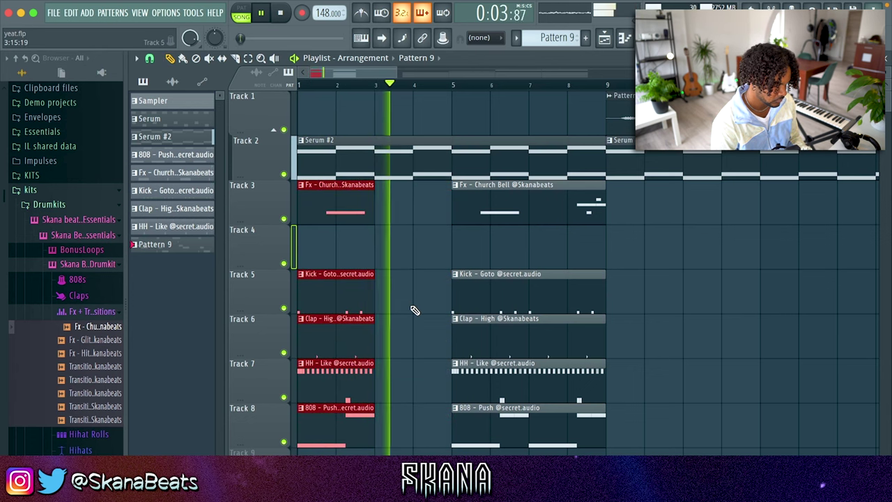
Shorten the church bell and drum clips starting at bar 5 to end at bar 7, and the 808 clip to end at bar 8.
{"action": "scroll", "coordinate": [463, 369], "scroll_direction": "up", "scroll_amount": 2}
{"action": "left_click_drag", "start_coordinate": [466, 316], "coordinate": [466, 395]}
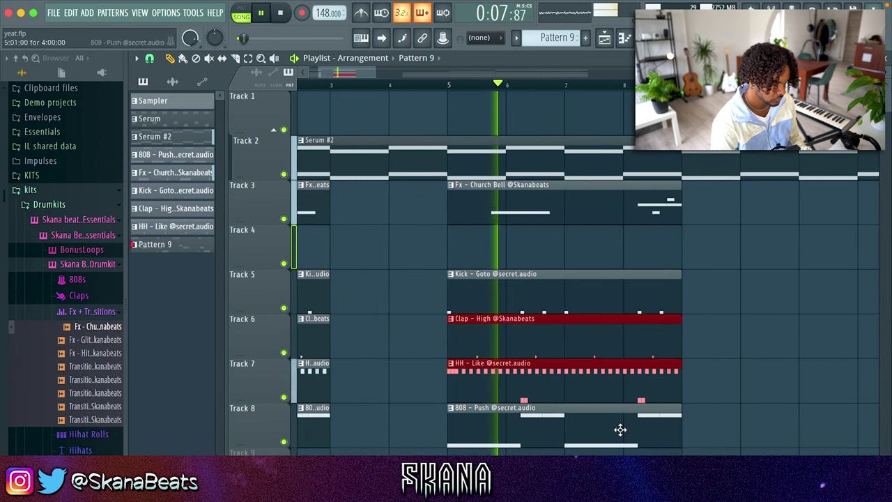
{"action": "left_click_drag", "start_coordinate": [620, 430], "coordinate": [619, 125]}
{"action": "left_click_drag", "start_coordinate": [656, 197], "coordinate": [651, 411]}
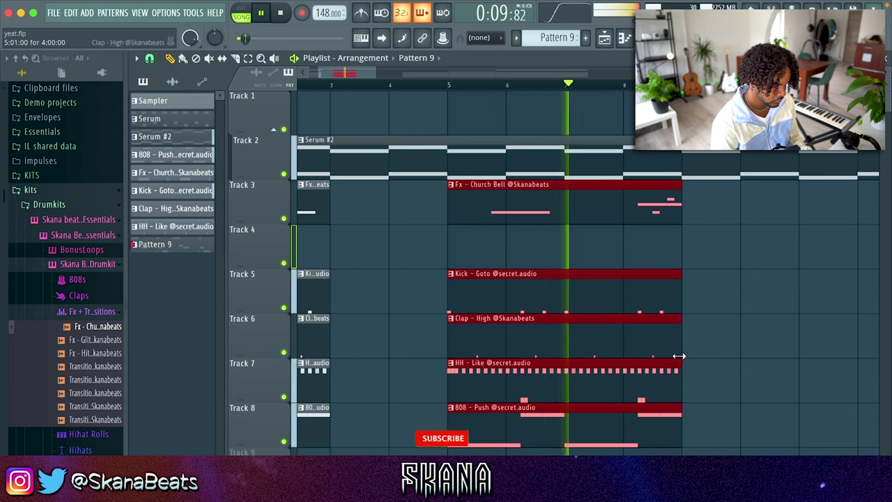
{"action": "left_click_drag", "start_coordinate": [679, 356], "coordinate": [564, 356]}
{"action": "left_click", "coordinate": [592, 352]}
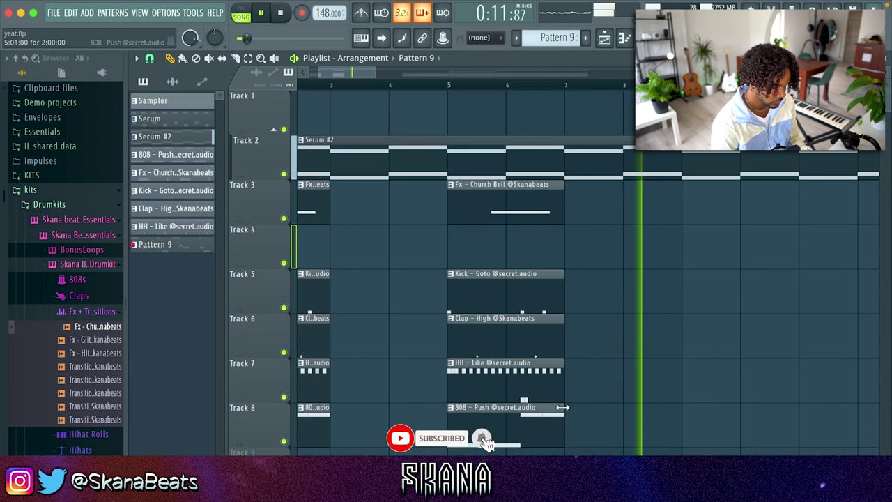
{"action": "left_click_drag", "start_coordinate": [562, 406], "coordinate": [622, 407]}
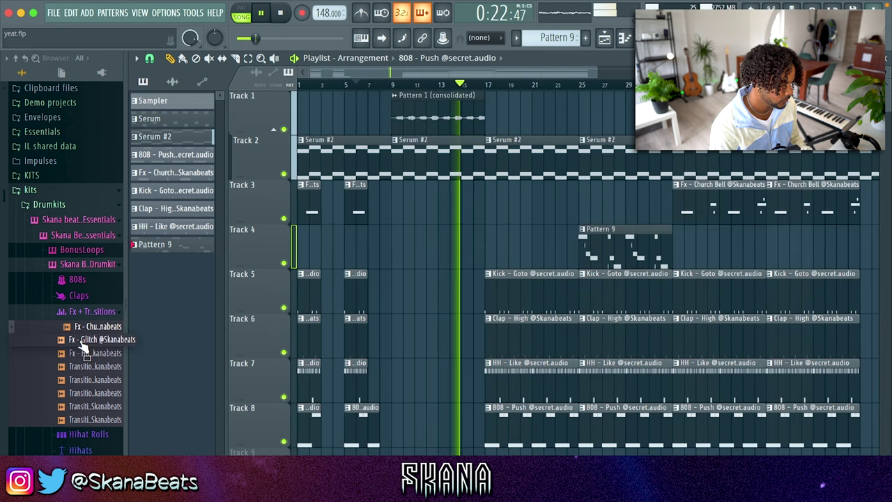
Audition the effect and transition samples, and place Transition - Element on Track 4 so that it leads into bar 17.
{"action": "left_click", "coordinate": [87, 339]}
{"action": "left_click", "coordinate": [98, 353]}
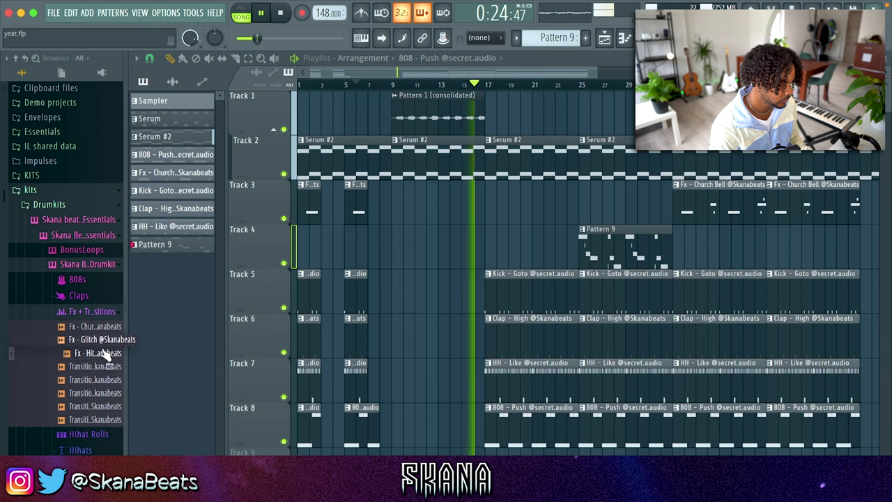
{"action": "left_click", "coordinate": [97, 379]}
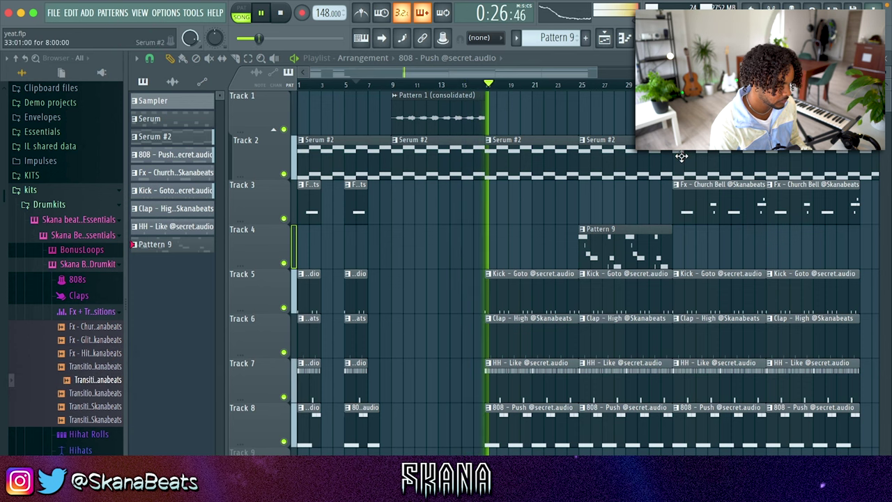
{"action": "scroll", "coordinate": [557, 230], "scroll_direction": "down", "scroll_amount": 2}
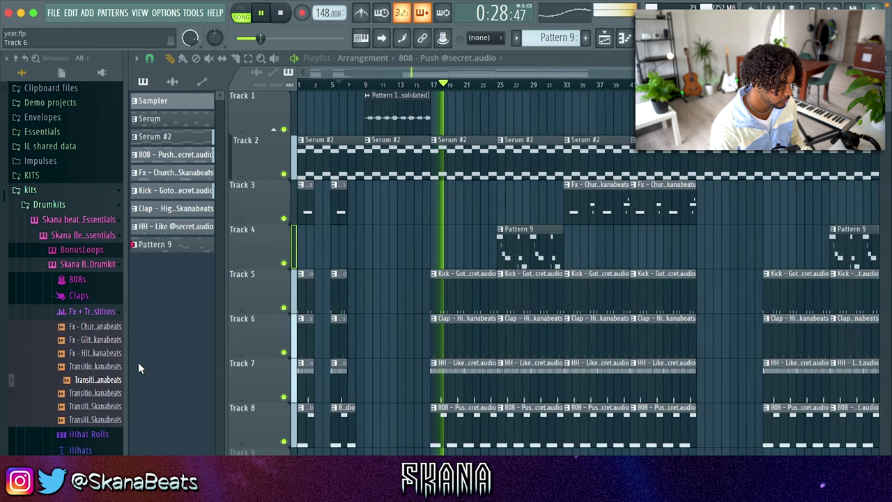
{"action": "left_click_drag", "start_coordinate": [126, 380], "coordinate": [424, 237]}
{"action": "scroll", "coordinate": [422, 246], "scroll_direction": "up", "scroll_amount": 3}
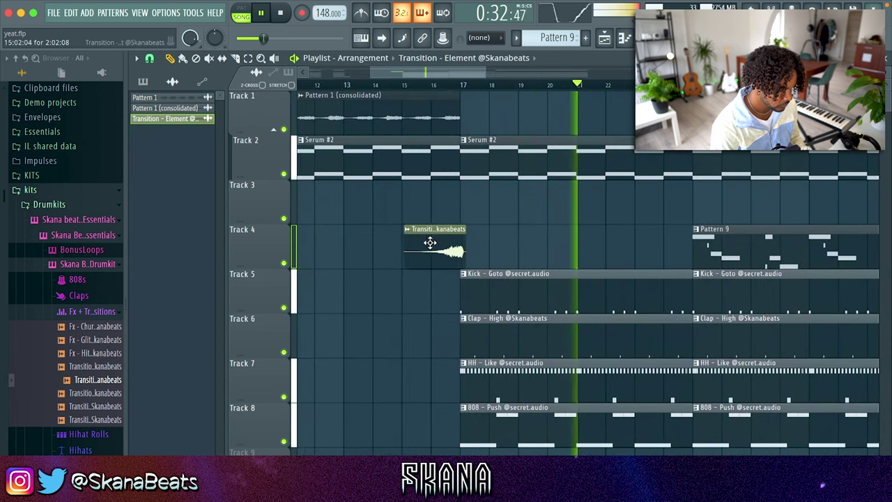
{"action": "scroll", "coordinate": [429, 243], "scroll_direction": "up", "scroll_amount": 2}
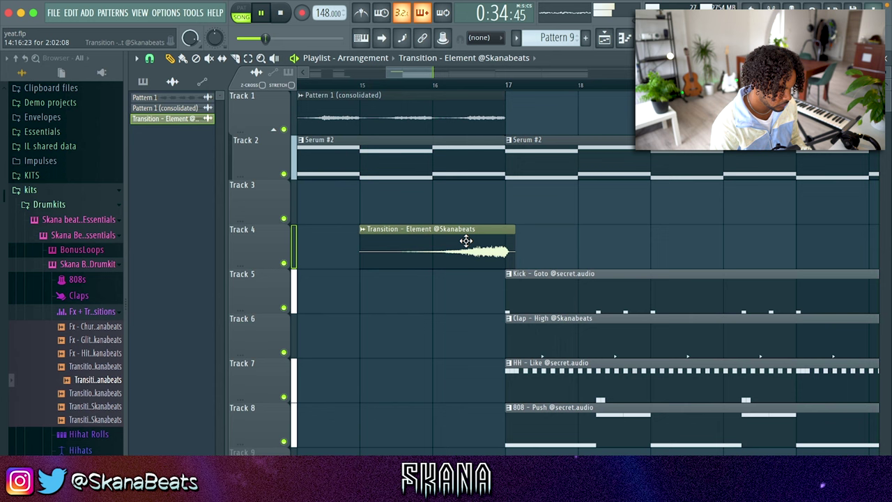
Lower the Transition - Element clip's channel volume to 53%, replaying the lead-in to bar 17 to check the level.
{"action": "double_click", "coordinate": [451, 240]}
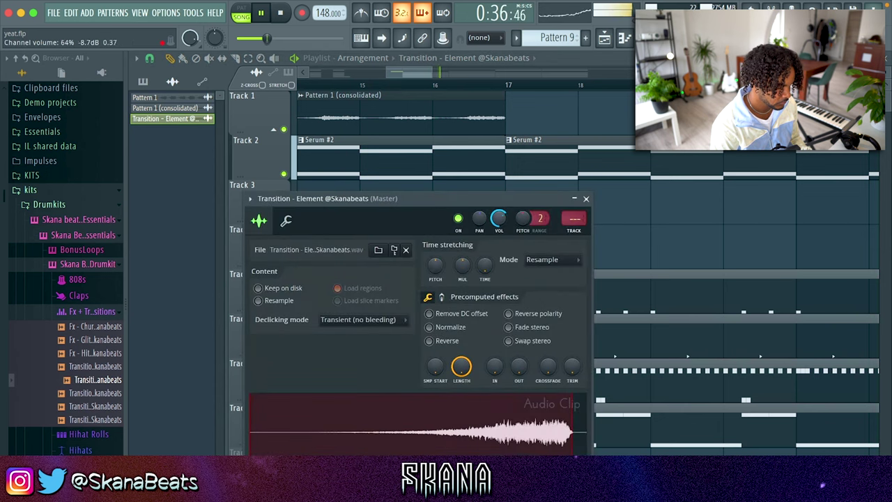
{"action": "left_click", "coordinate": [412, 85]}
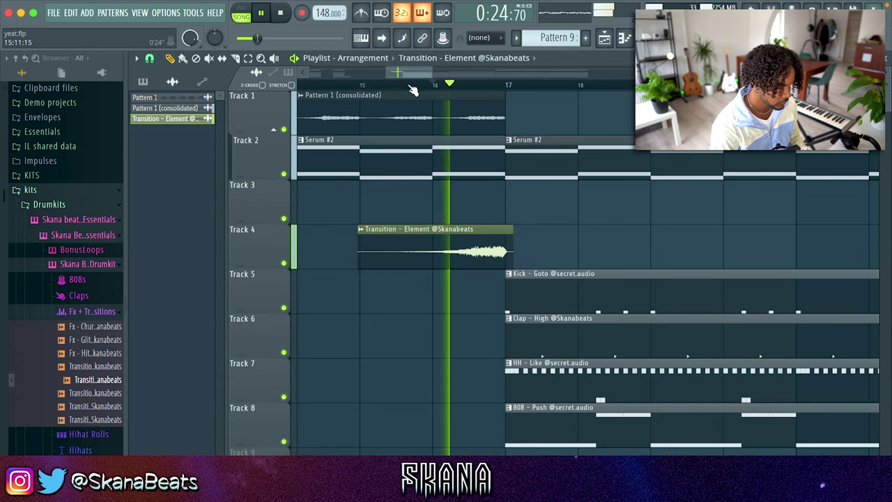
{"action": "double_click", "coordinate": [481, 240]}
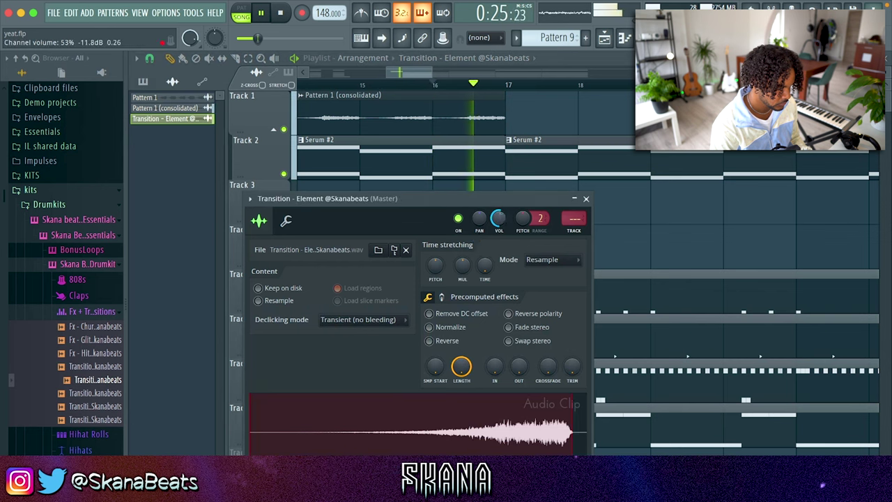
{"action": "left_click", "coordinate": [621, 218]}
Place a Pattern 9 clip at bar 17 on Track 4, and make the bar 25 clip unique as Pattern 10.
{"action": "scroll", "coordinate": [617, 213], "scroll_direction": "down", "scroll_amount": 3}
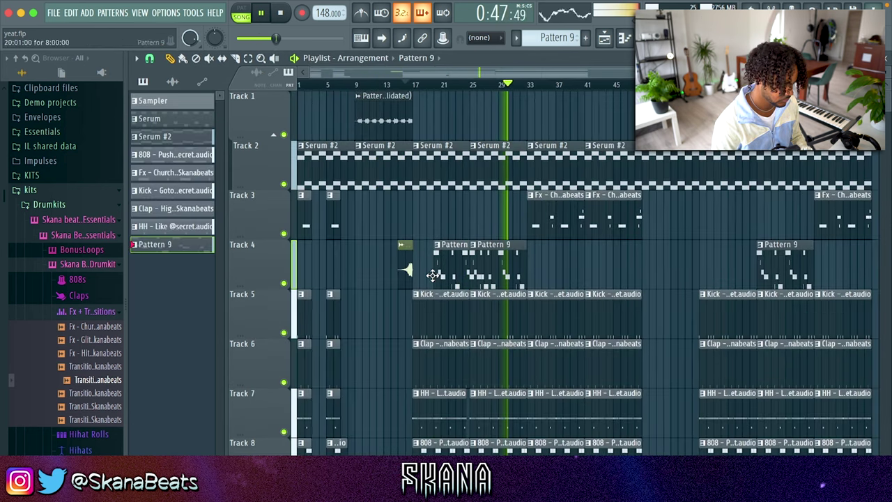
{"action": "left_click", "coordinate": [408, 272]}
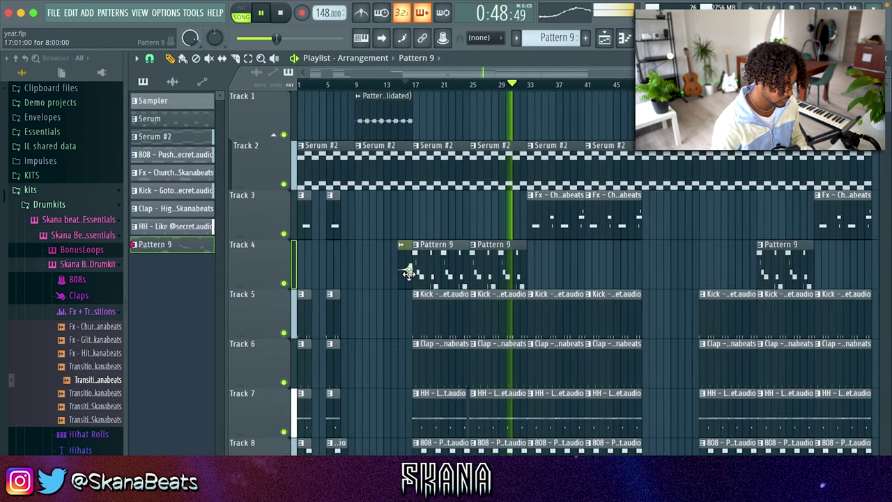
{"action": "left_click", "coordinate": [479, 244]}
{"action": "left_click", "coordinate": [501, 330]}
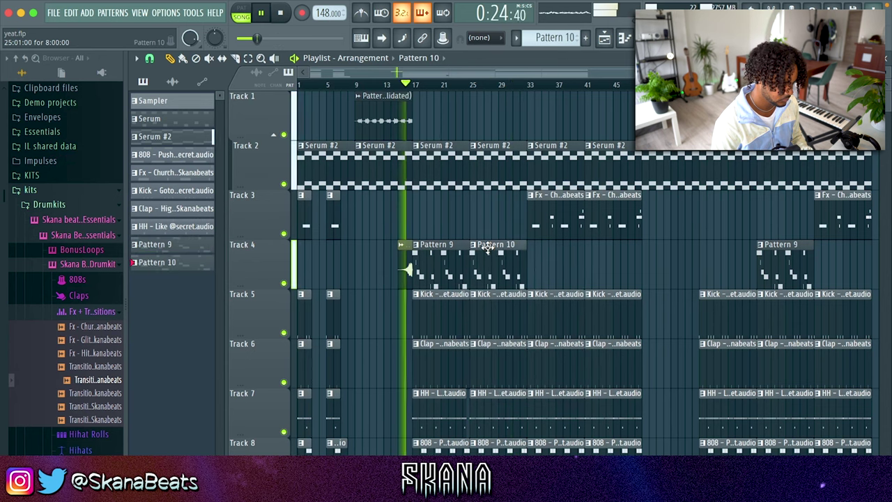
Transpose the DUNE 3 notes of Pattern 10 up one octave and return to the playlist.
{"action": "double_click", "coordinate": [489, 248]}
{"action": "key", "text": "ctrl+Up"}
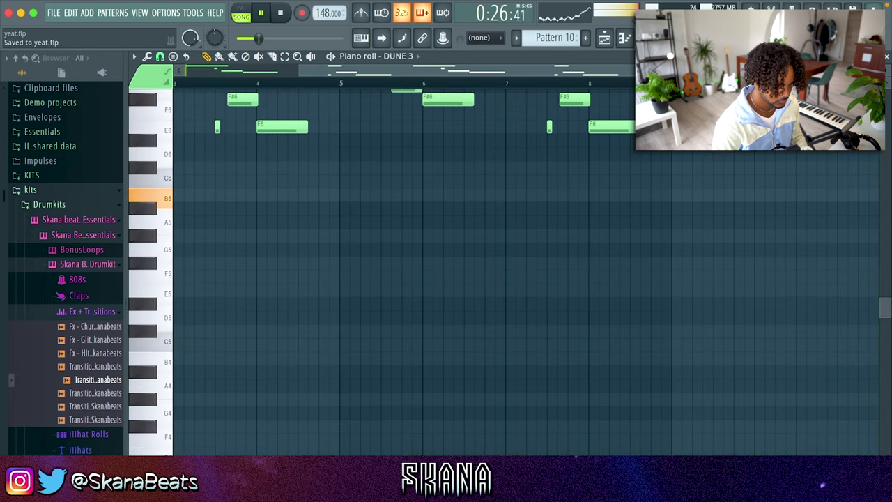
{"action": "left_click", "coordinate": [887, 59]}
{"action": "key", "text": "F6"}
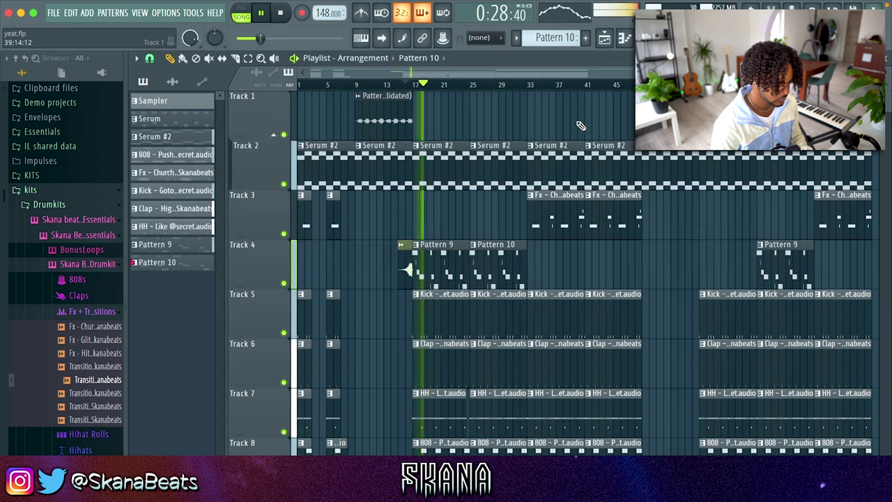
Delete the church bell clip on Track 3 and the kick clip on Track 5 at bar 33.
{"action": "right_click", "coordinate": [546, 213]}
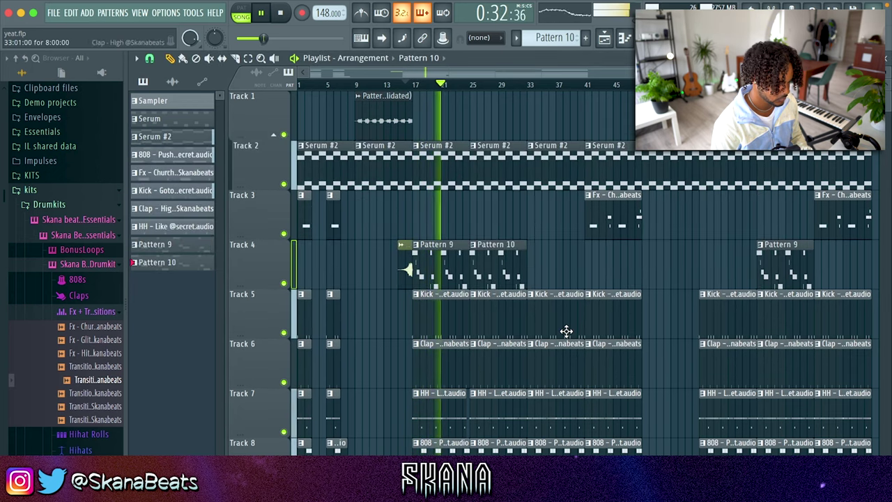
{"action": "right_click", "coordinate": [549, 310]}
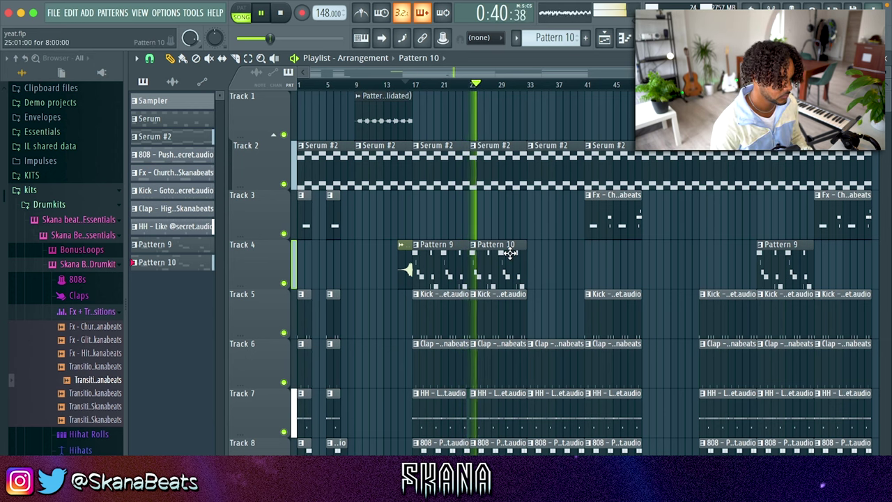
Hide the browser, and lower the velocity of all DUNE 3 notes in Pattern 10 to about half.
{"action": "left_click", "coordinate": [684, 38]}
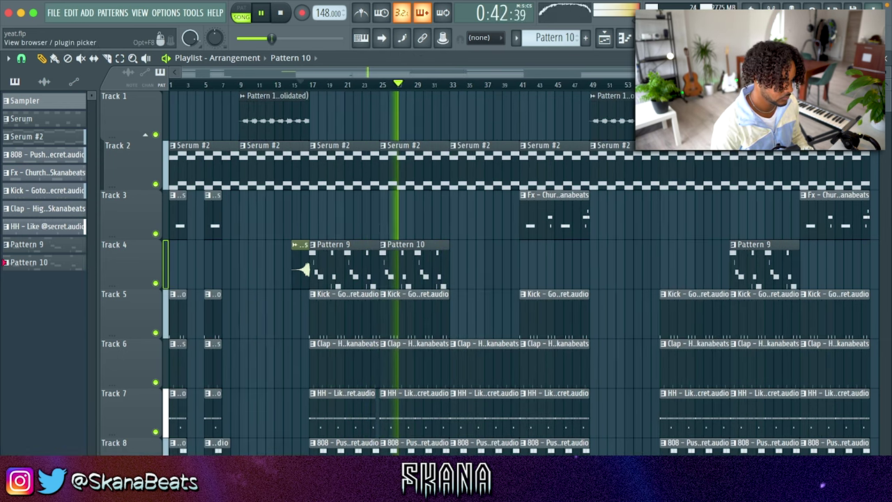
{"action": "double_click", "coordinate": [439, 268]}
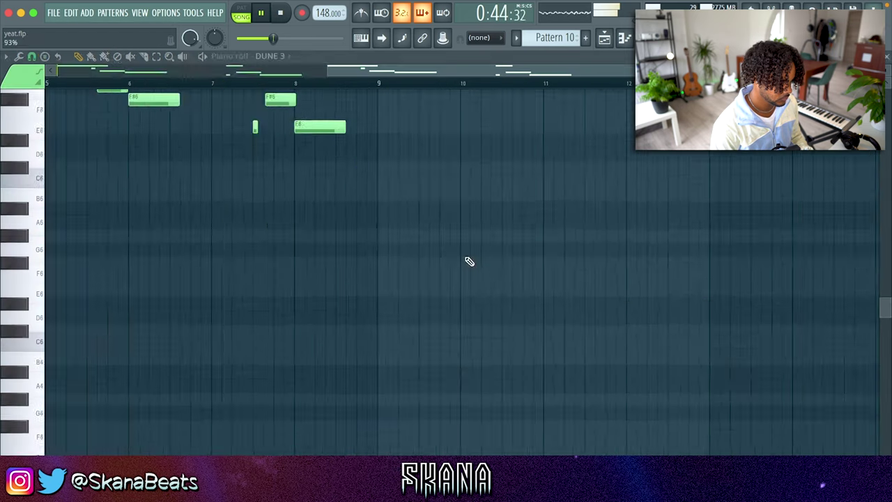
{"action": "left_click_drag", "start_coordinate": [816, 237], "coordinate": [42, 397]}
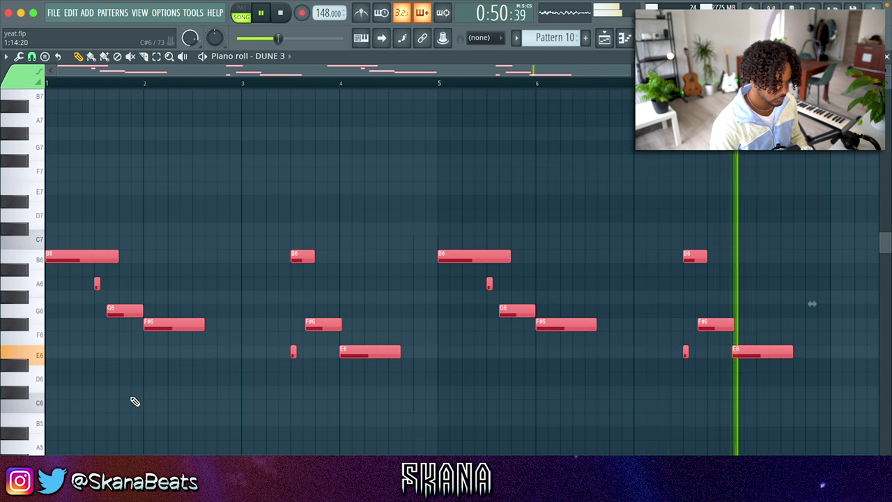
{"action": "key", "text": "Escape"}
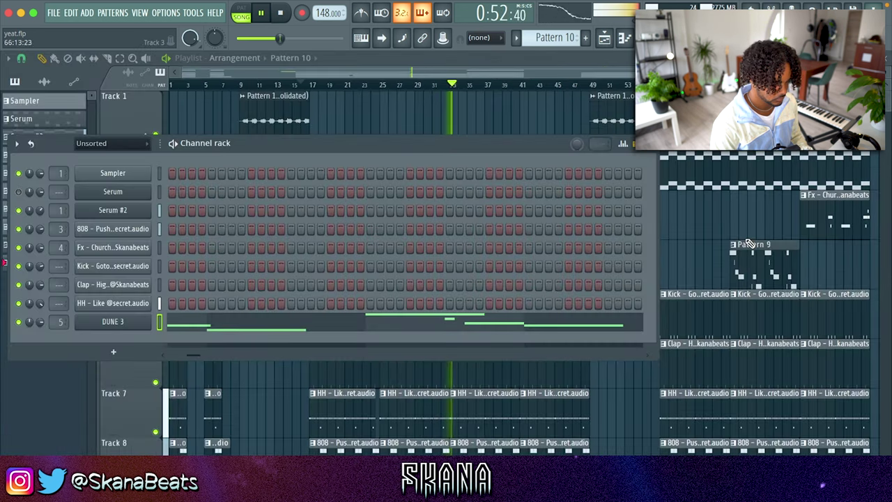
{"action": "key", "text": "Escape"}
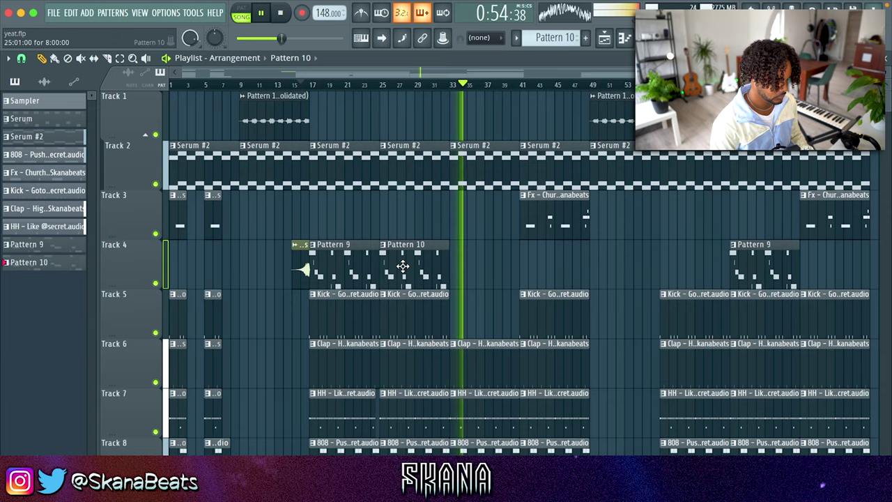
Delete the kick clip at bar 41, and add a Pattern 1 (consolidated) clip at bar 41 on Track 1.
{"action": "scroll", "coordinate": [403, 265], "scroll_direction": "down", "scroll_amount": 2, "text": "ctrl"}
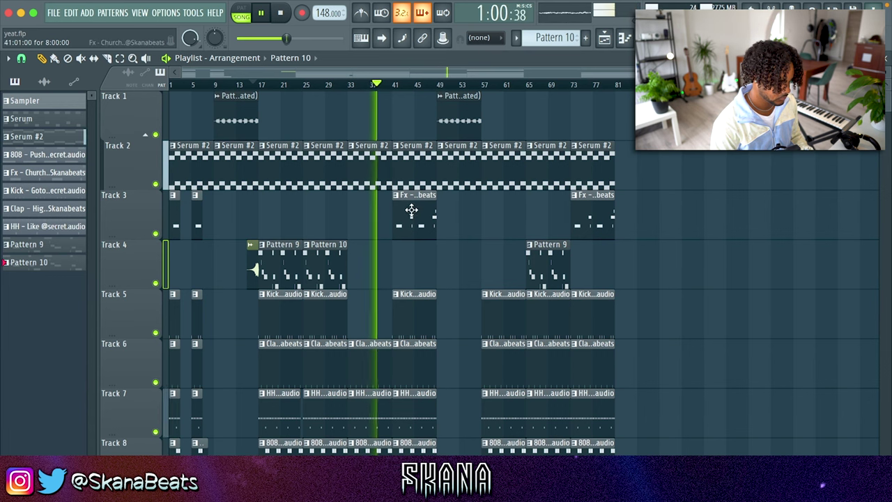
{"action": "right_click", "coordinate": [410, 300]}
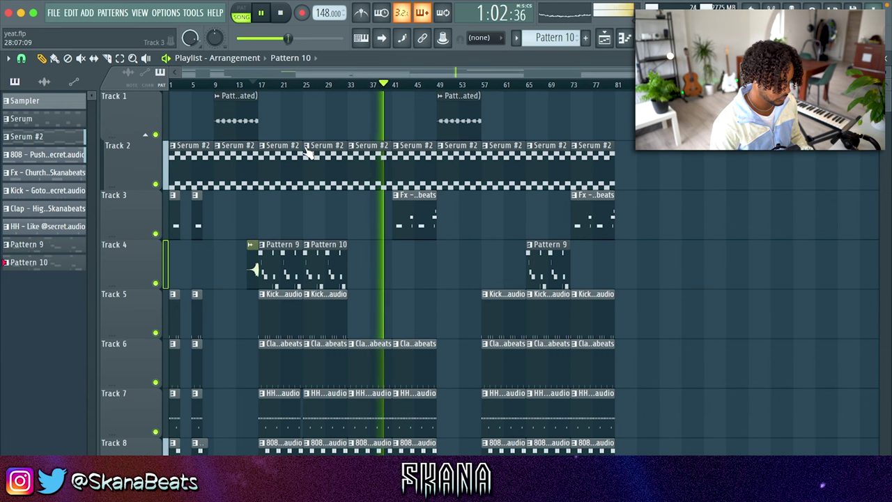
{"action": "left_click", "coordinate": [245, 124]}
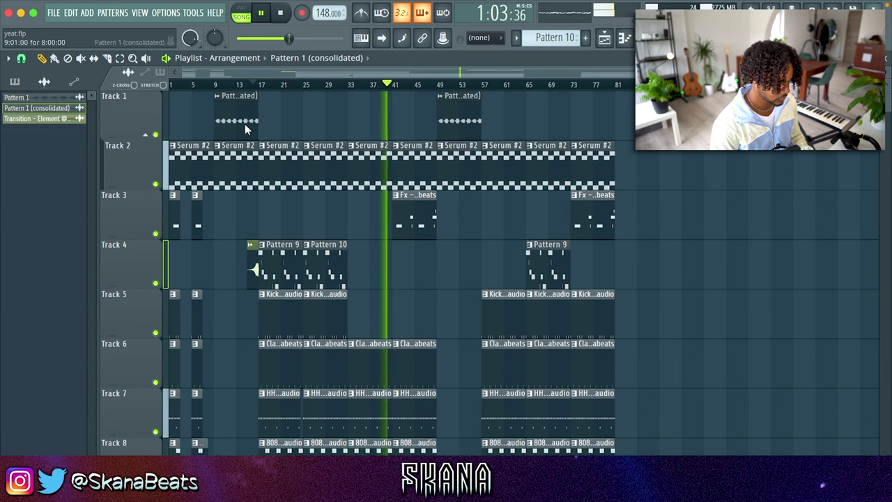
{"action": "left_click", "coordinate": [387, 121]}
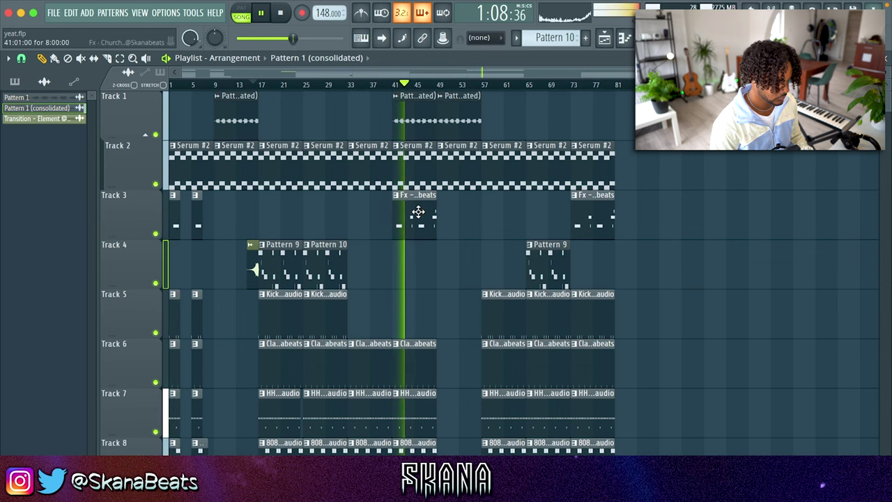
Delete the church bell clip at bar 41, and move the one at bar 73 to bar 49 on Track 3.
{"action": "right_click", "coordinate": [418, 212]}
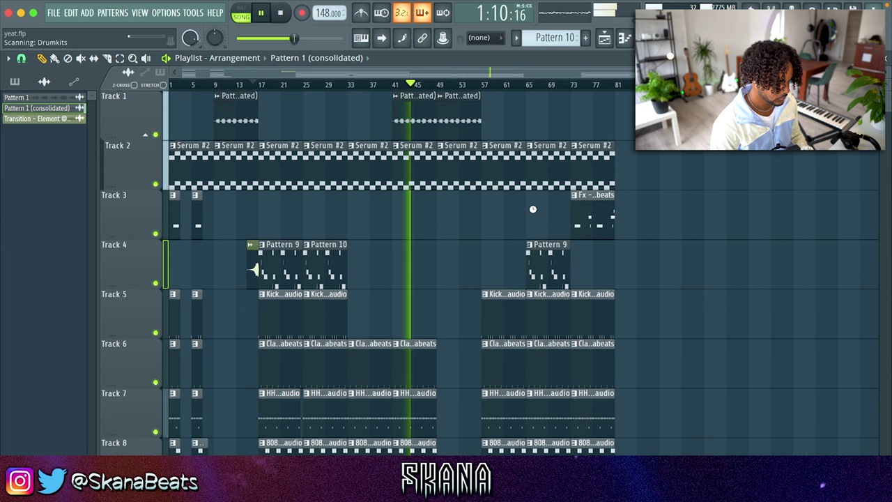
{"action": "left_click_drag", "start_coordinate": [595, 221], "coordinate": [452, 227]}
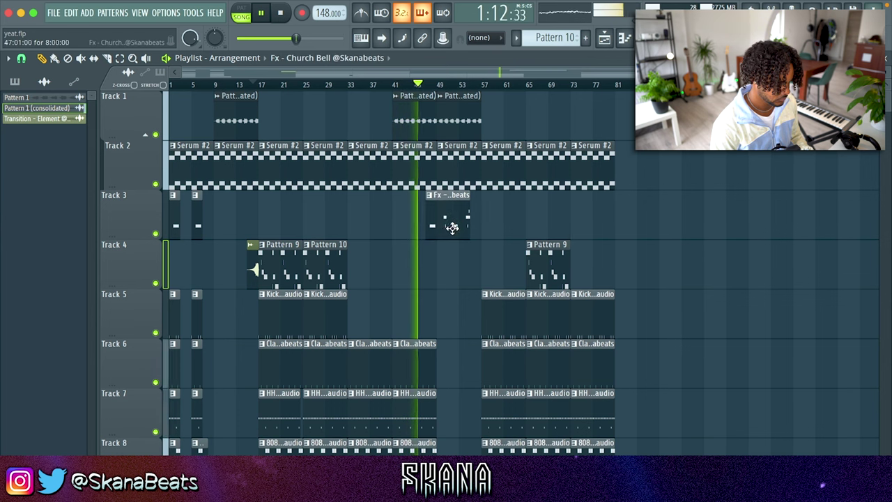
{"action": "left_click", "coordinate": [461, 228]}
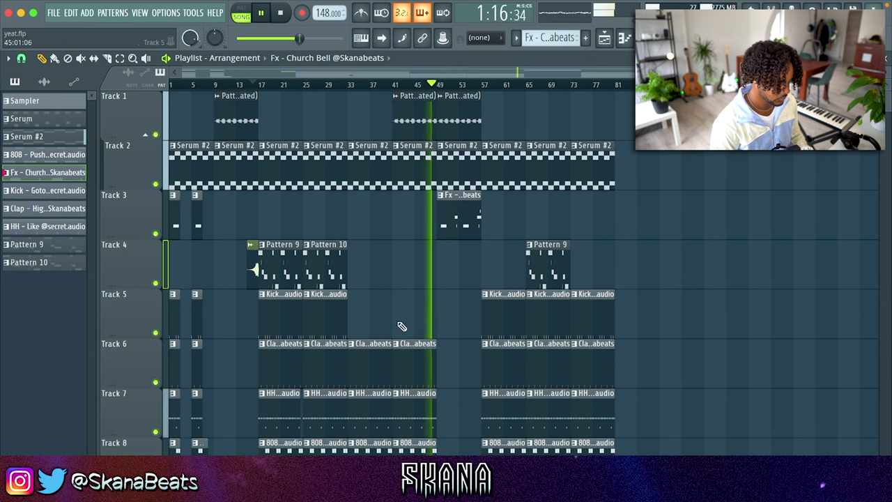
{"action": "left_click", "coordinate": [281, 270]}
{"action": "left_click", "coordinate": [433, 272]}
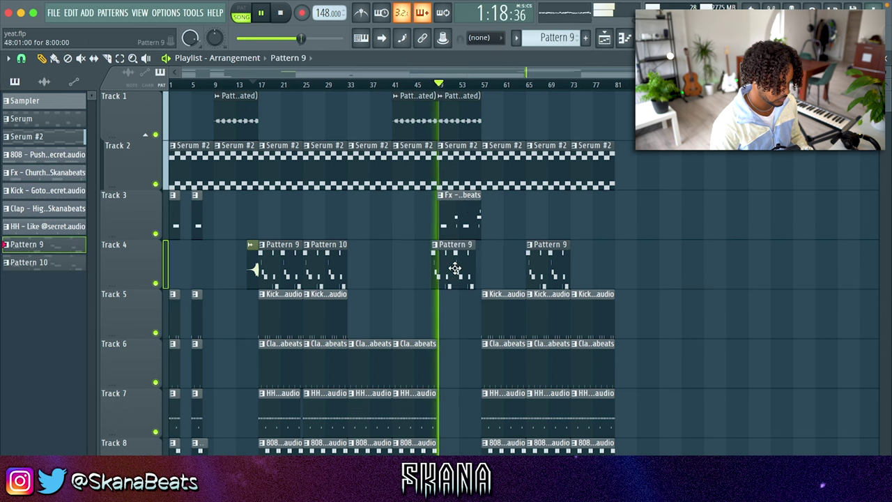
{"action": "right_click", "coordinate": [462, 268]}
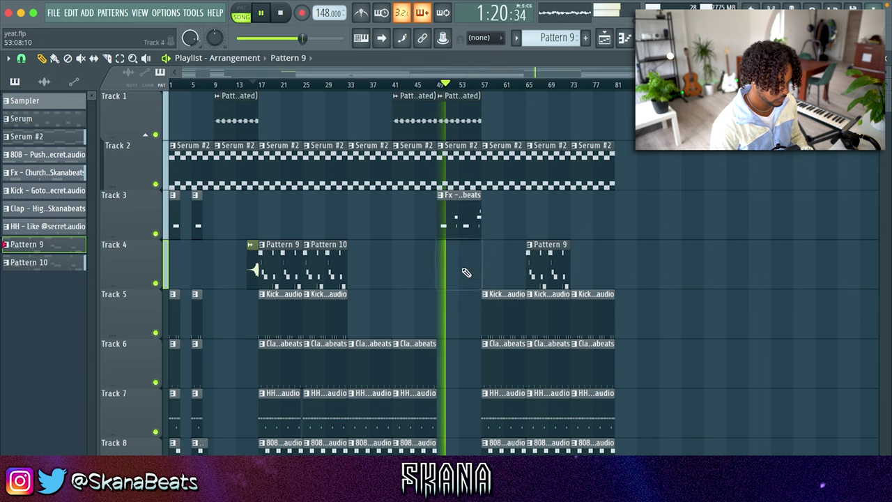
Delete all clips from bar 57 onward, and duplicate the bar 17 to 32 section with its lead-in transition clip to bar 57.
{"action": "left_click_drag", "start_coordinate": [624, 143], "coordinate": [495, 450]}
{"action": "key", "text": "Delete"}
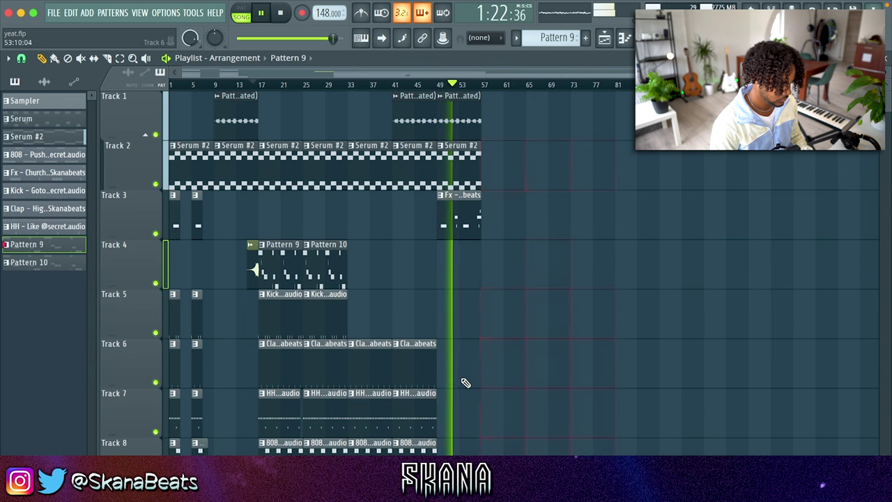
{"action": "left_click_drag", "start_coordinate": [340, 153], "coordinate": [256, 446]}
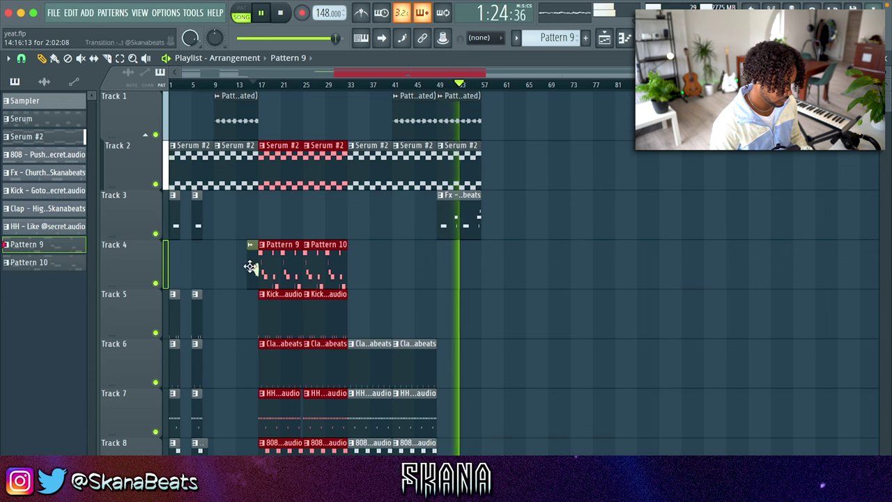
{"action": "left_click_drag", "start_coordinate": [268, 264], "coordinate": [490, 259]}
{"action": "left_click", "coordinate": [517, 213]}
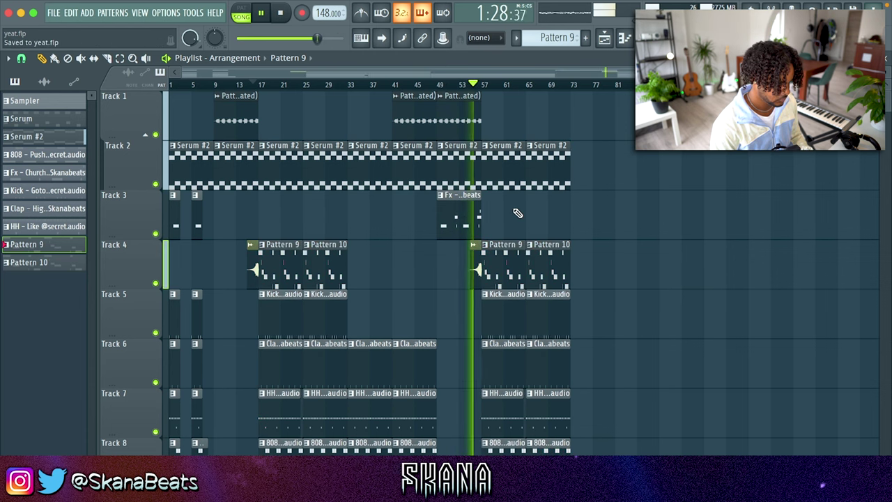